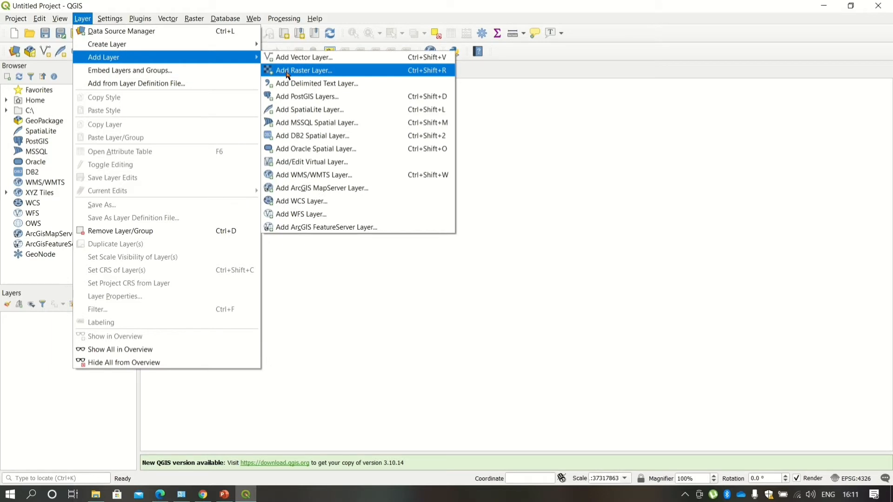
Select glds90ag60.asc from GIS_PRactical_DATA_SET, Practical_02, A, gl_gpwv3_pdens_90_ascii_one as the raster dataset to load
left_click(285, 71)
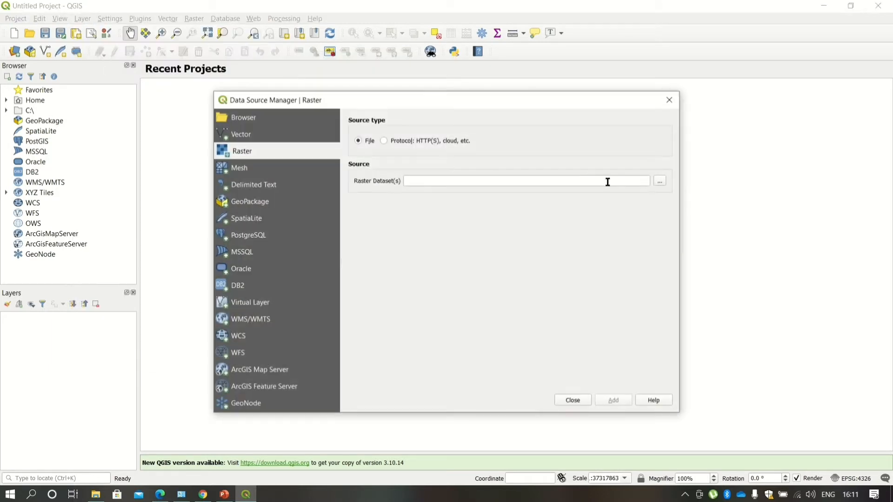
left_click(659, 181)
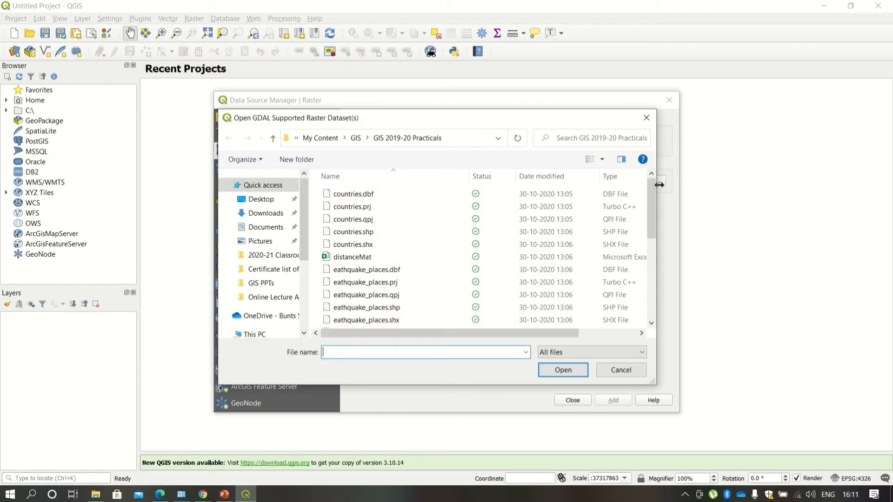
left_click(356, 138)
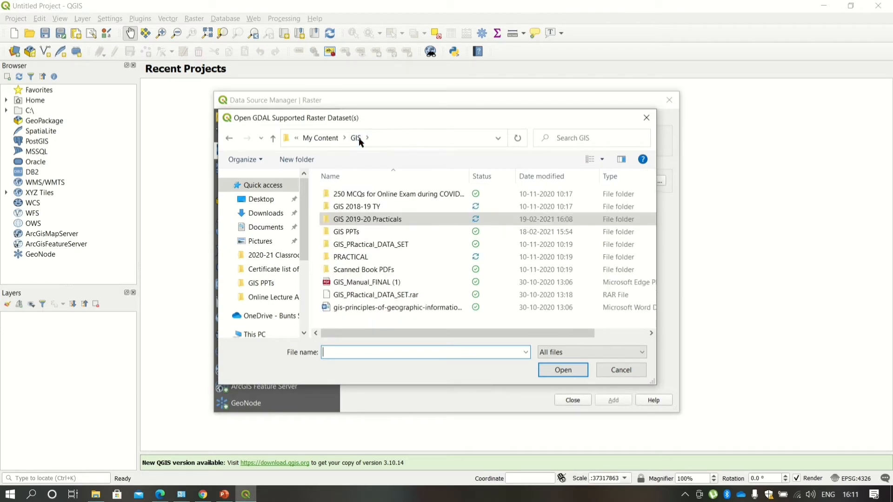
double_click(369, 244)
double_click(358, 206)
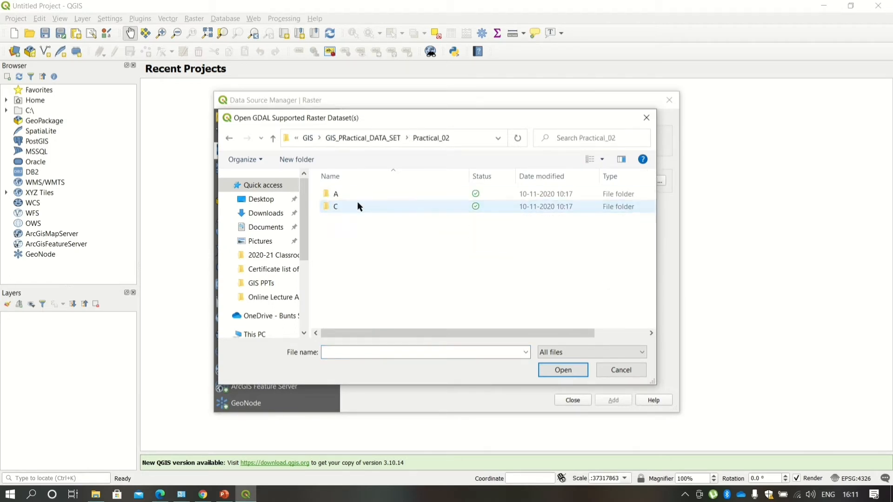
double_click(357, 196)
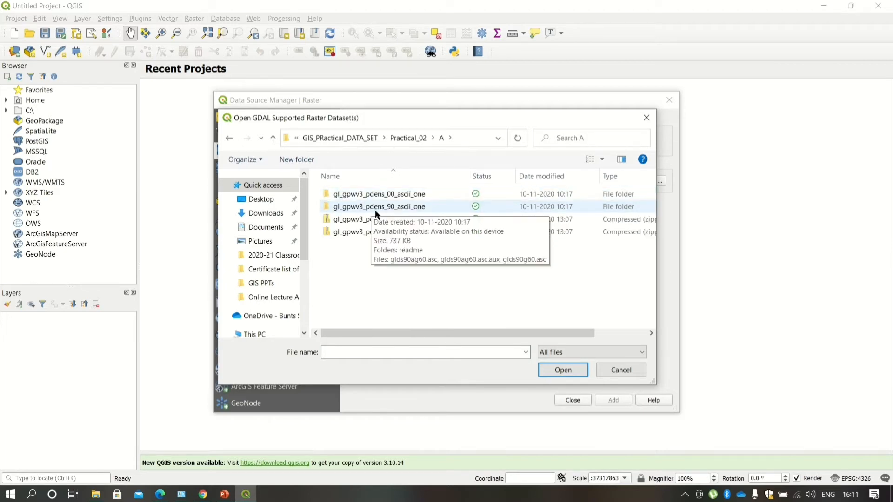
double_click(375, 207)
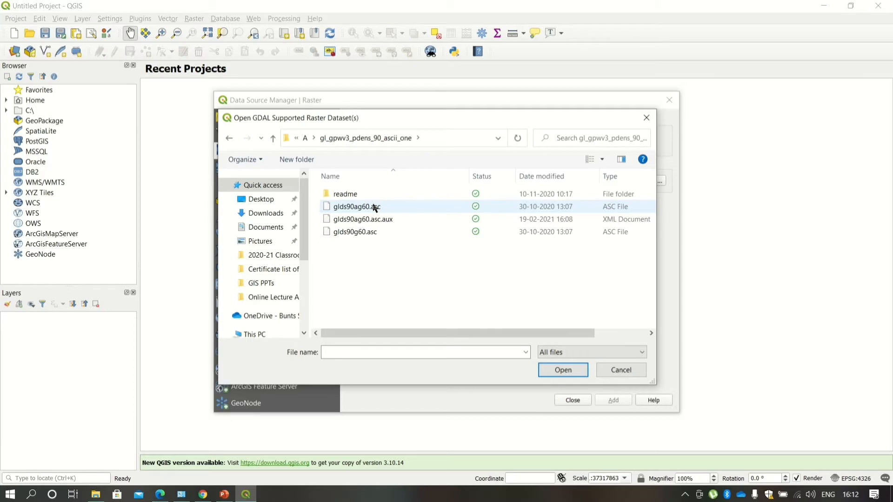
left_click(356, 232)
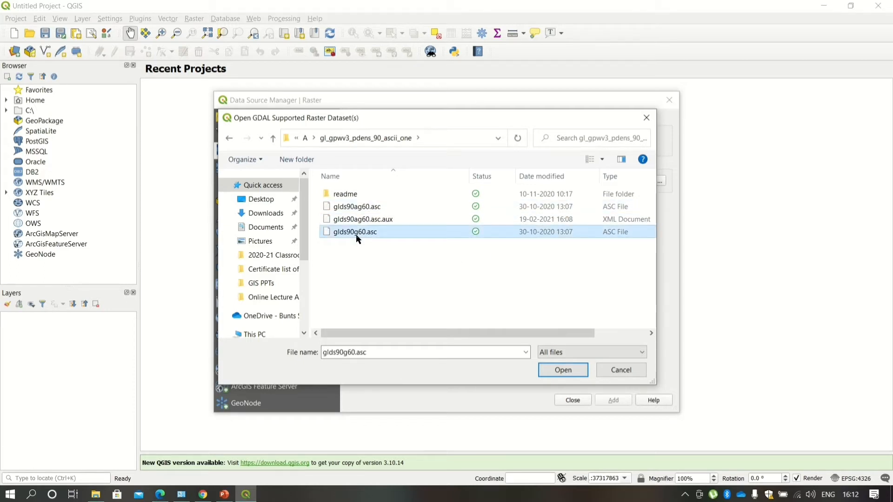
left_click(358, 212)
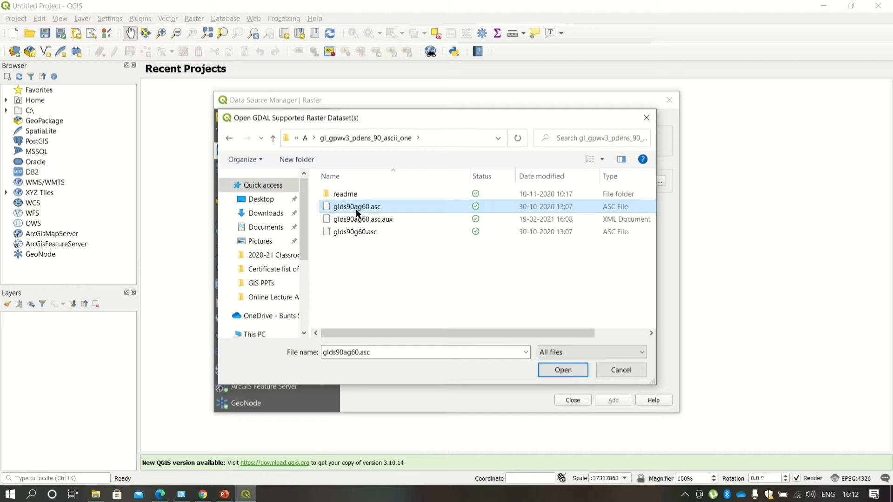
left_click(567, 371)
Add the glds90ag60 raster to the project with the WGS 84 (EPSG:4326) coordinate reference system
left_click(613, 400)
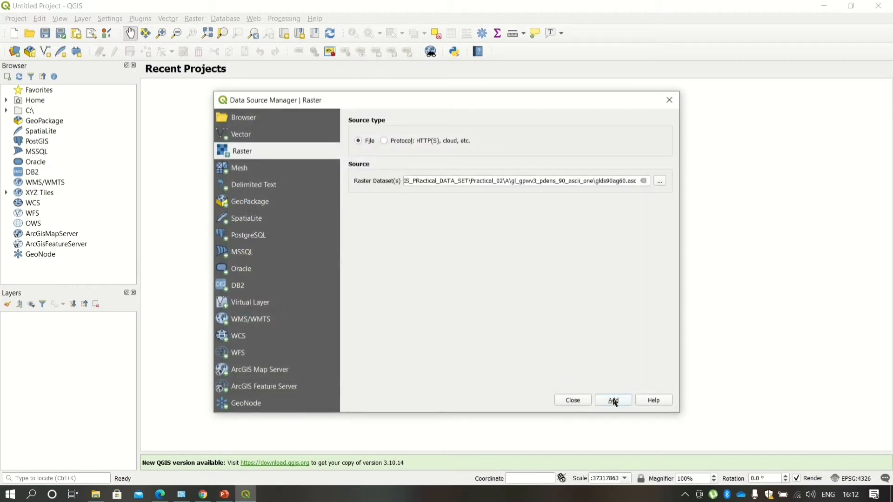
left_click(380, 281)
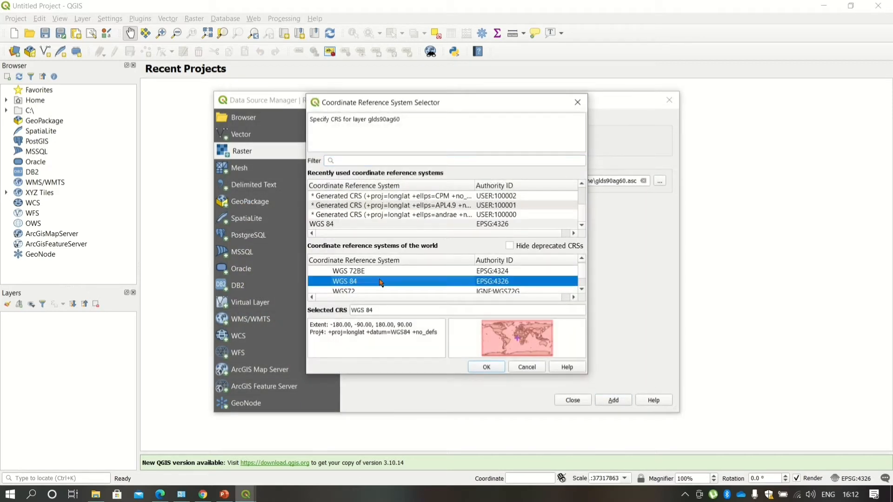
left_click(486, 367)
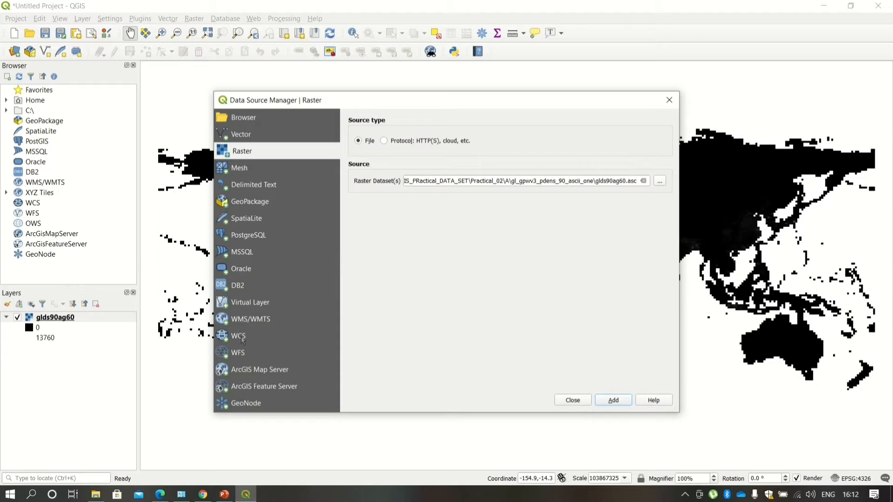
Select glds00ag60.asc from the gl_gpwv3_pdens_00_ascii_one folder as the next raster dataset
left_click(660, 180)
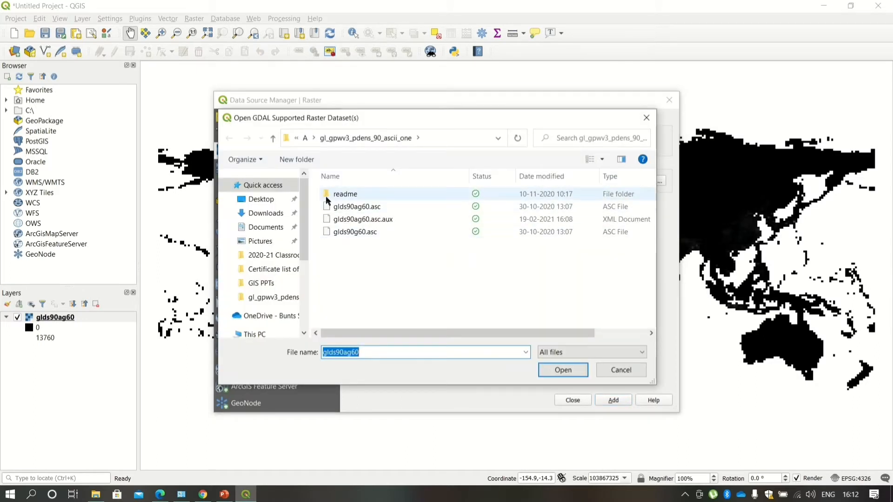
left_click(306, 138)
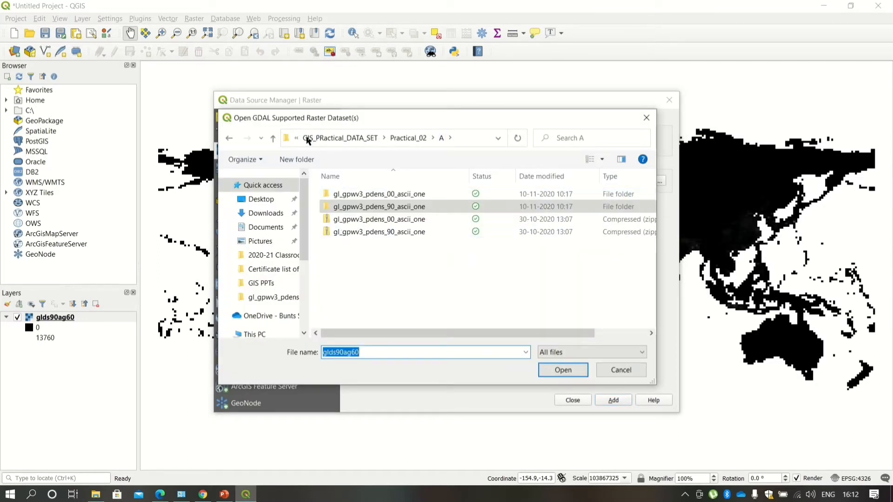
double_click(358, 193)
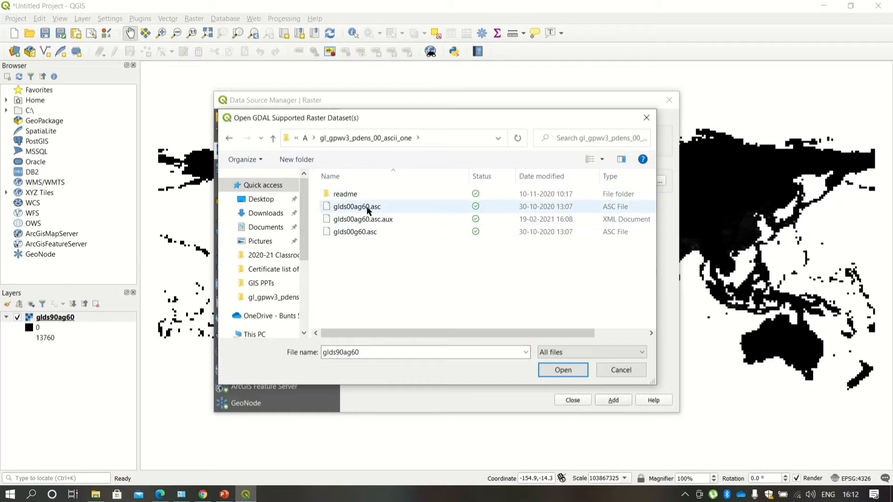
double_click(367, 207)
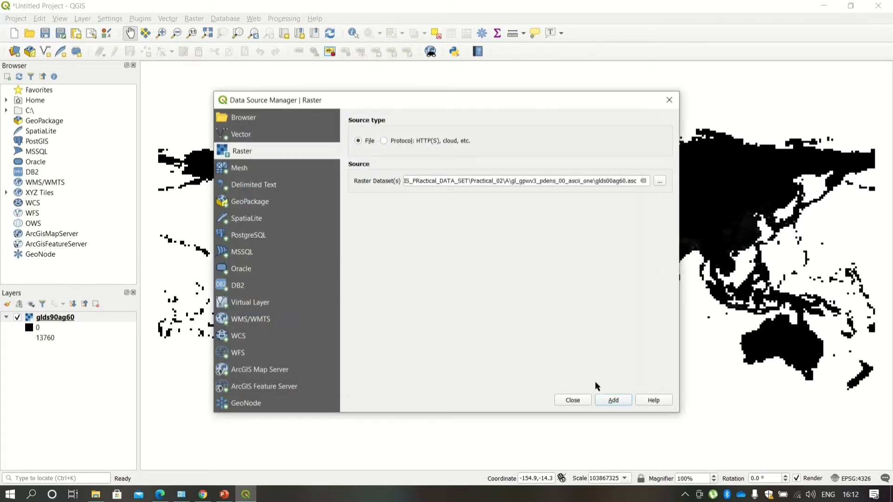
Add the glds00ag60 raster with the WGS 84 (EPSG:4326) coordinate reference system and close the data source dialog
left_click(604, 400)
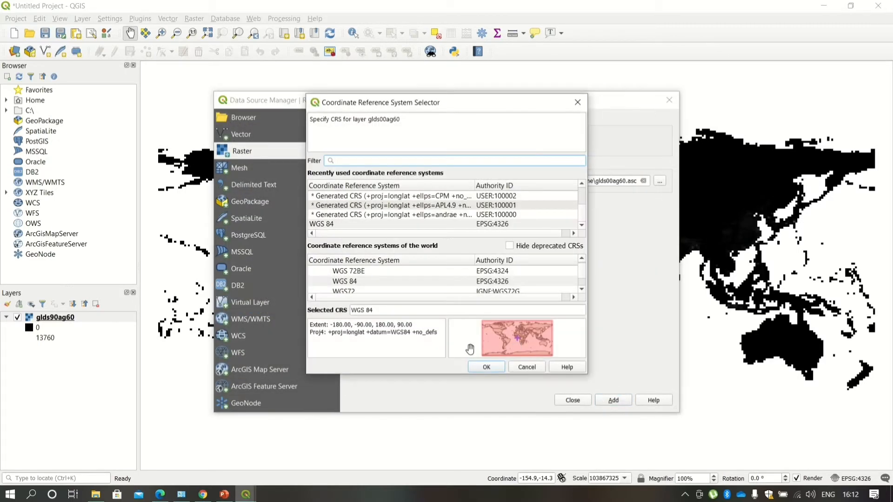
left_click(370, 281)
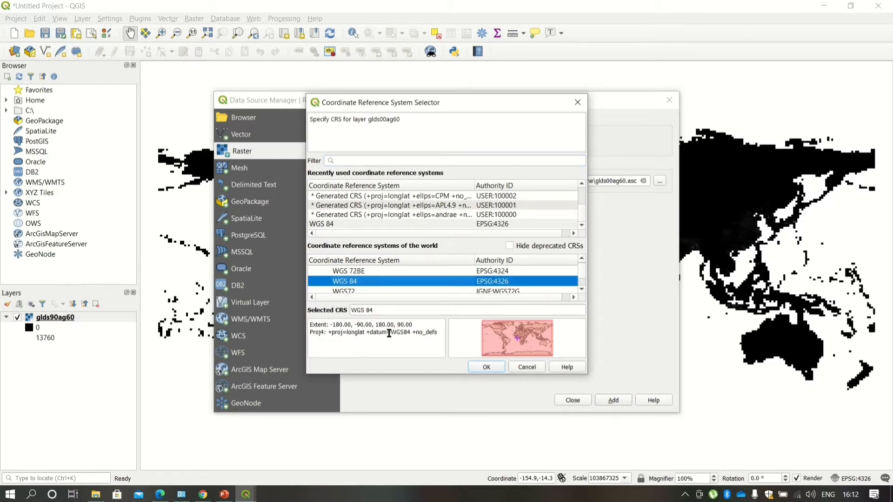
left_click(486, 367)
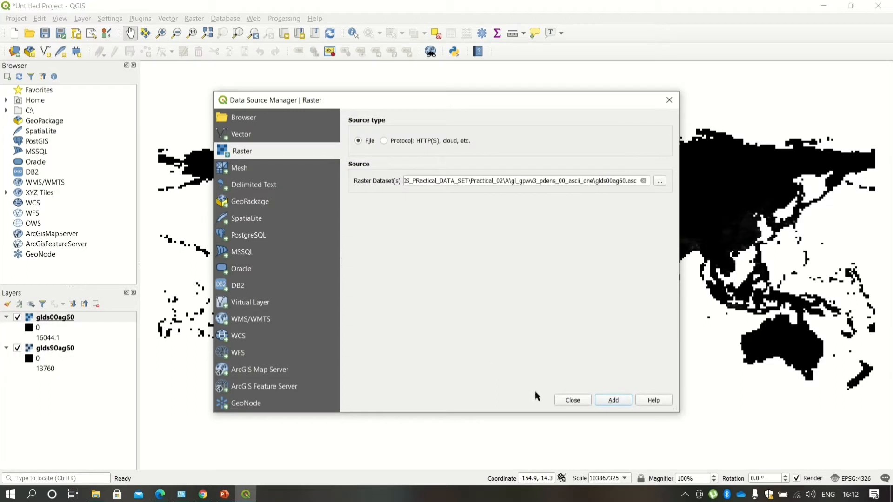
left_click(585, 400)
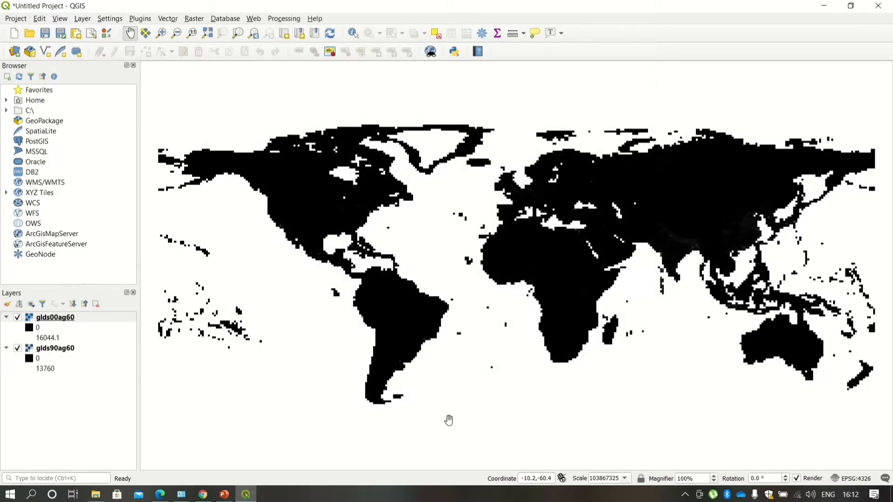
Reorder the layers so that glds90ag60 sits above glds00ag60
mouse_move(95, 494)
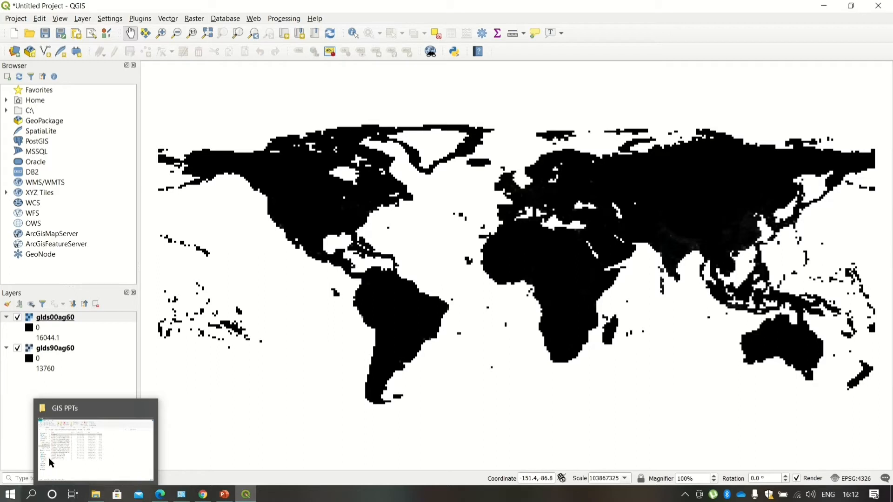
left_click(53, 349)
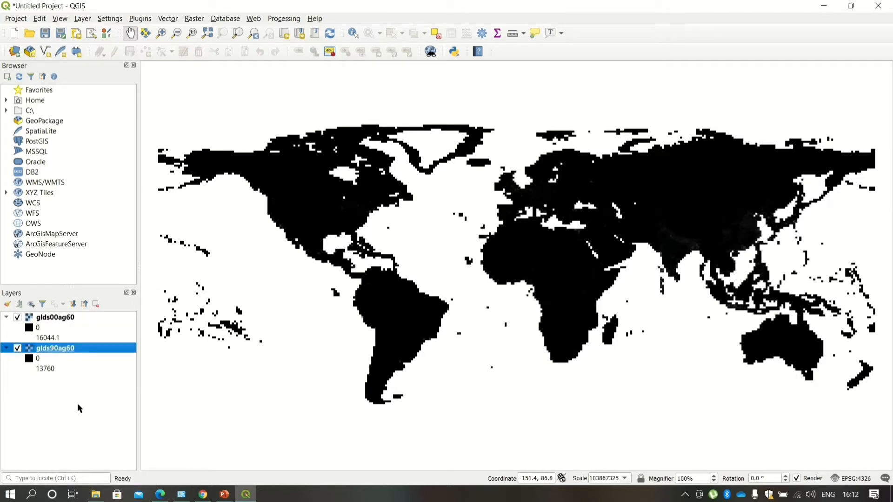
left_click_drag(52, 350, 48, 379)
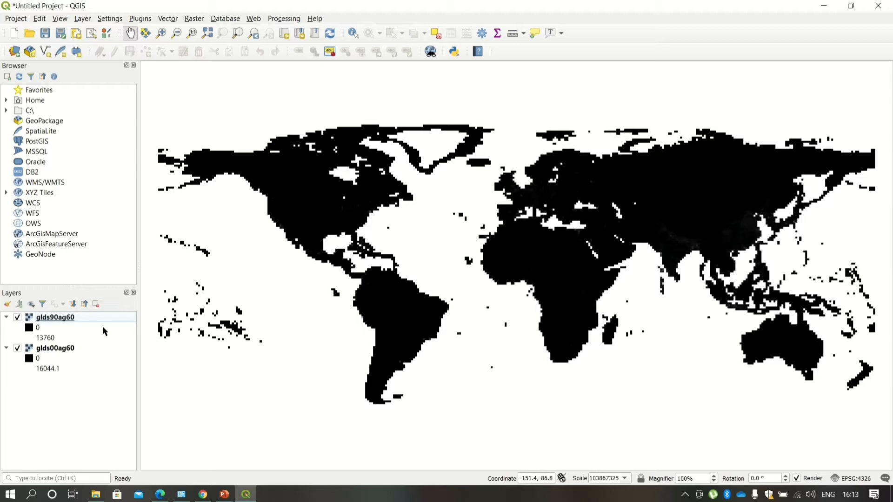
Set the glds90ag60 layer's symbology to Singleband pseudocolor with a maximum value of 240
left_click(53, 320)
double_click(53, 320)
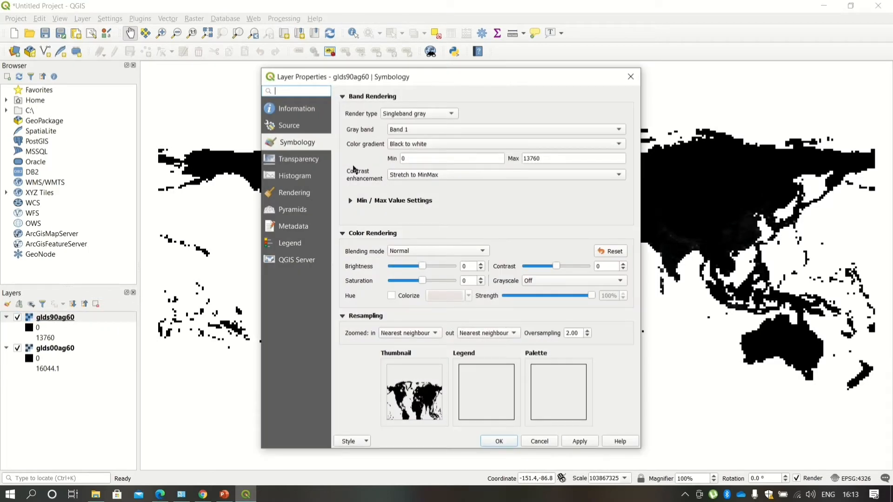
left_click(439, 113)
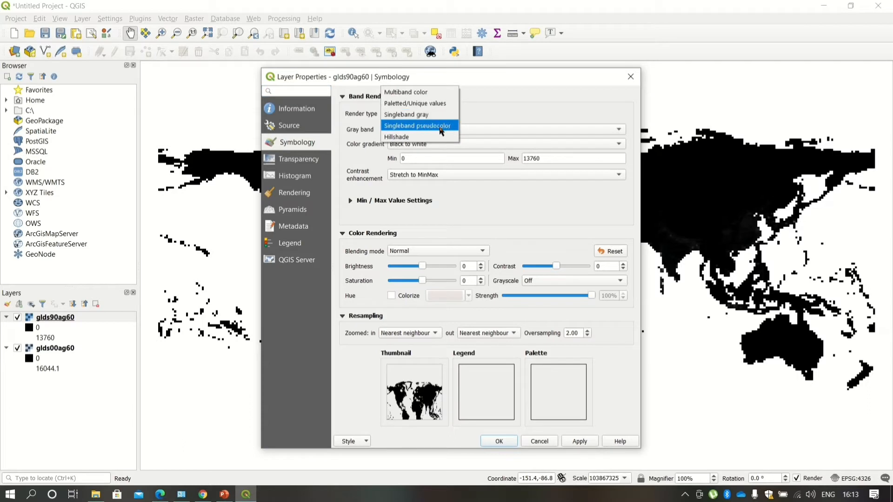
left_click(439, 128)
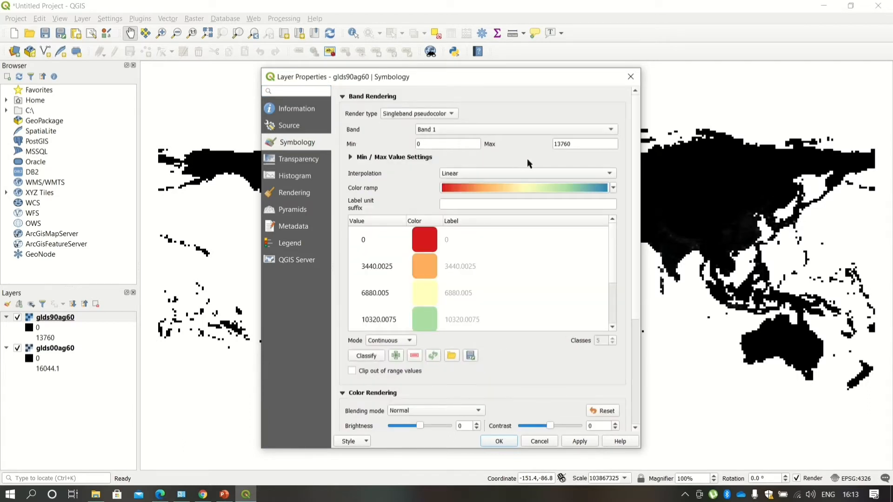
double_click(588, 144)
key("BackSpace")
type("240")
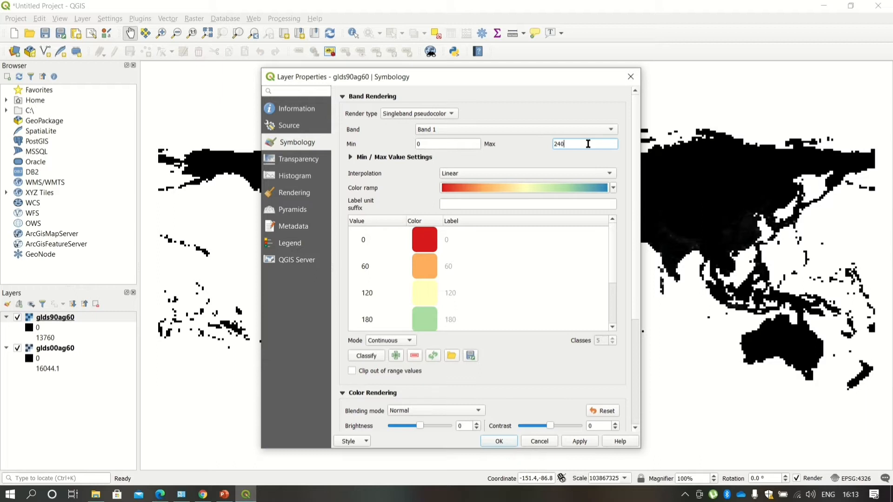
Apply the YlOrBr color ramp to the glds90ag60 symbology and classify the values
left_click(613, 188)
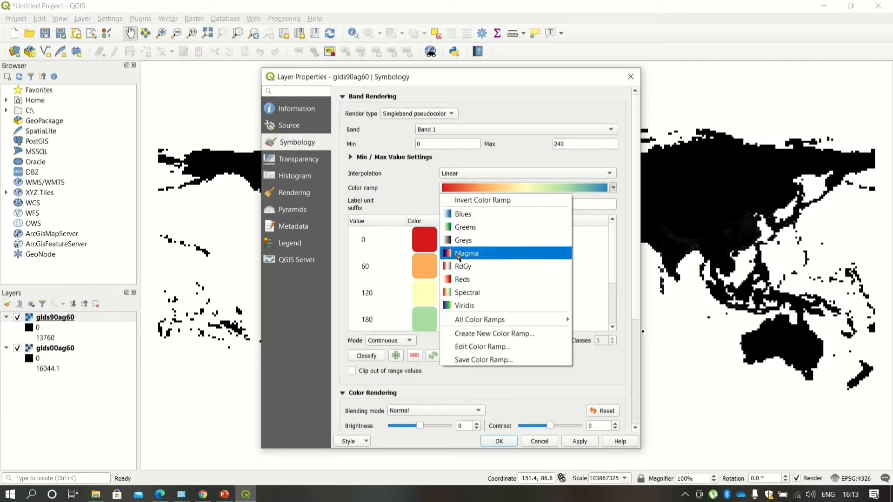
left_click(466, 228)
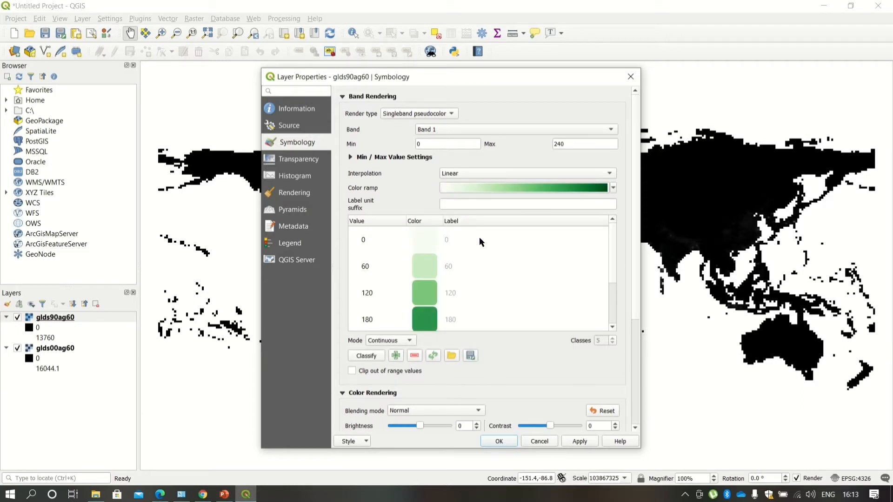
left_click(613, 188)
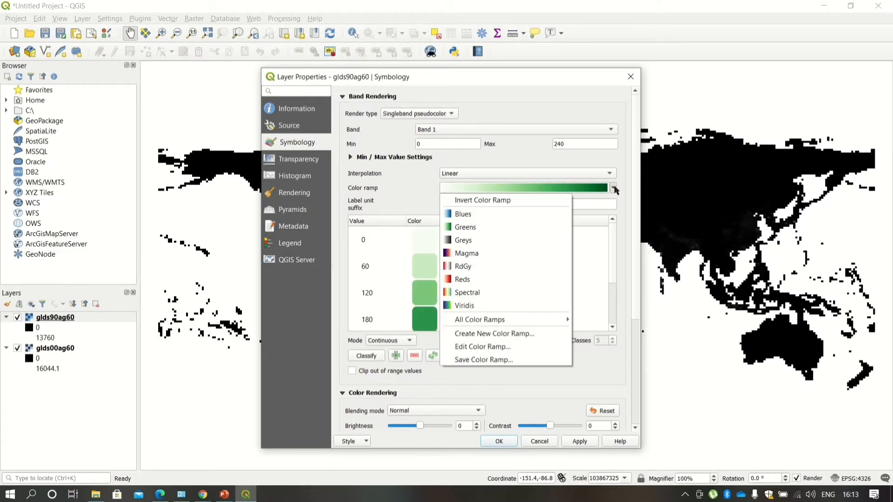
mouse_move(514, 324)
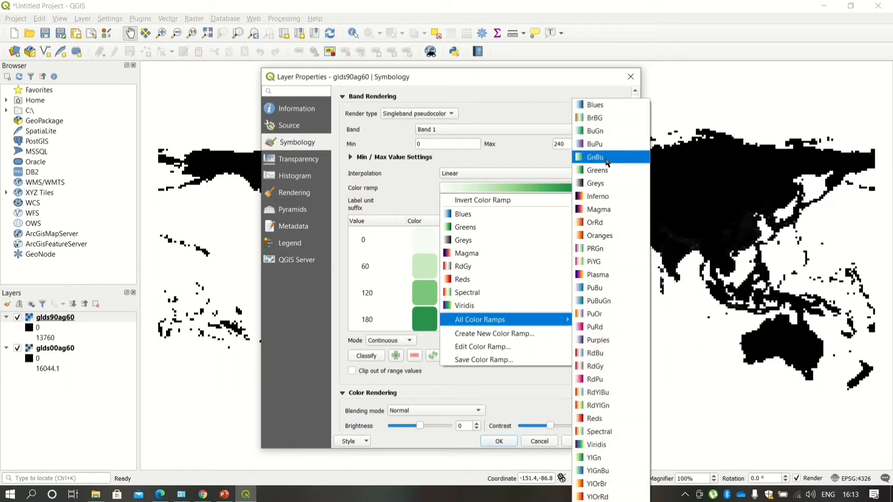
left_click(596, 485)
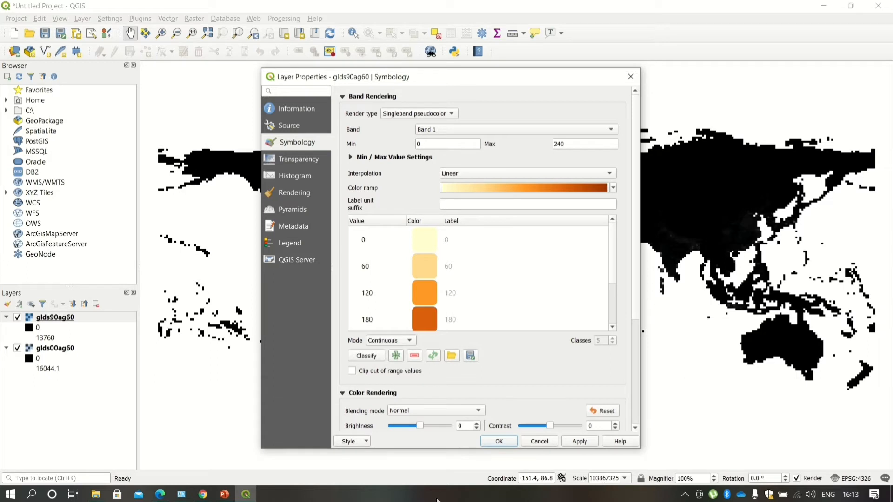
left_click(367, 356)
Examine the class values, colors and labels across the whole color table of the glds90ag60 layer
left_click_drag(609, 267, 612, 300)
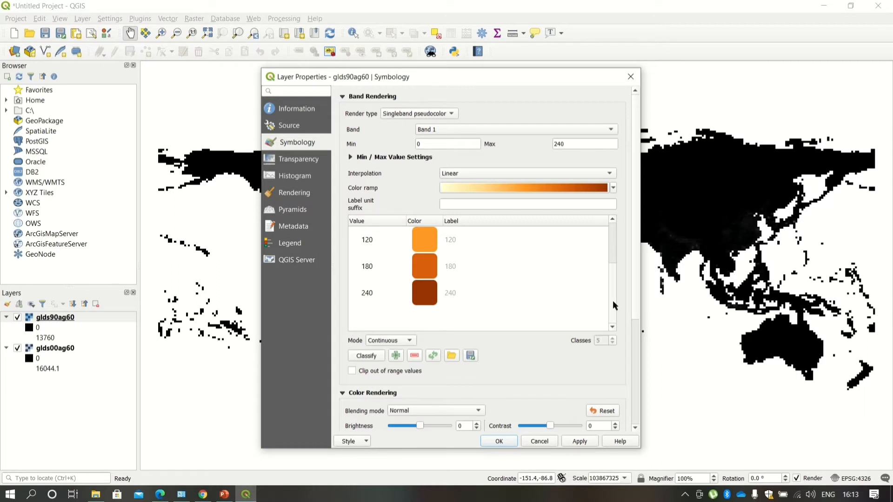
left_click(453, 294)
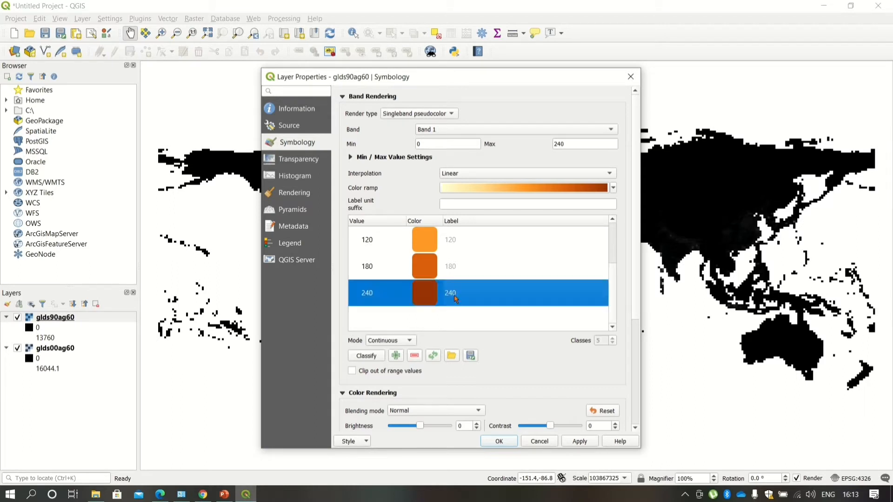
left_click(469, 269)
left_click_drag(611, 284, 611, 230)
left_click(444, 240)
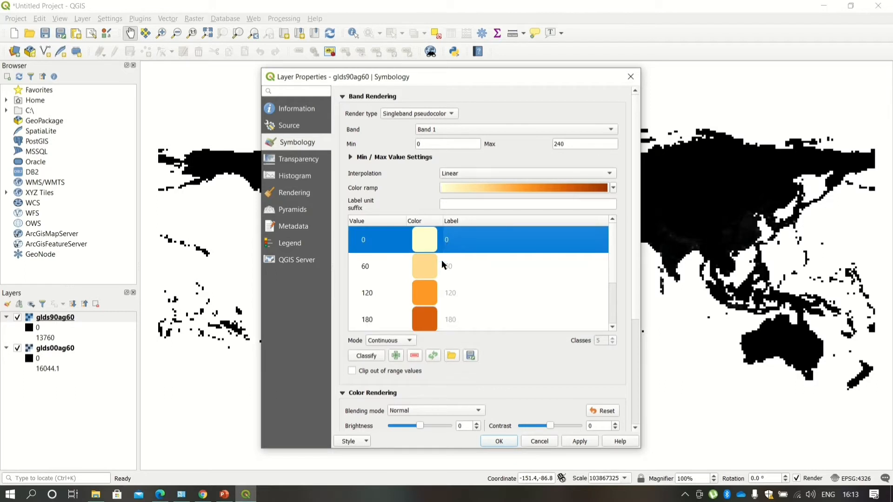
left_click(442, 260)
left_click_drag(612, 277, 607, 321)
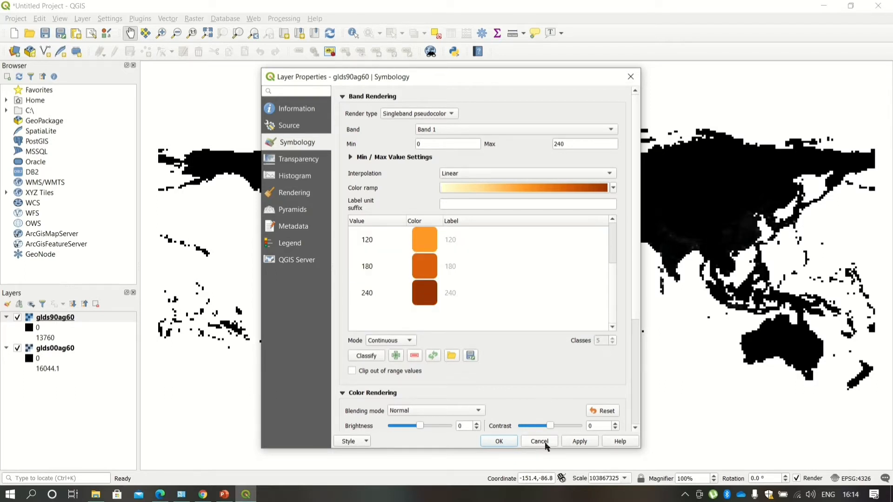
Apply the classified pseudocolor symbology to the glds90ag60 layer and close its properties
left_click(580, 441)
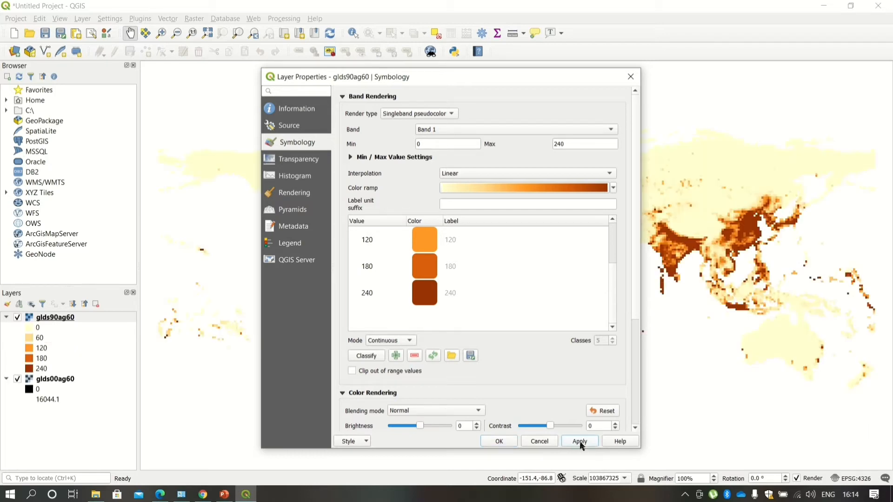
left_click(499, 441)
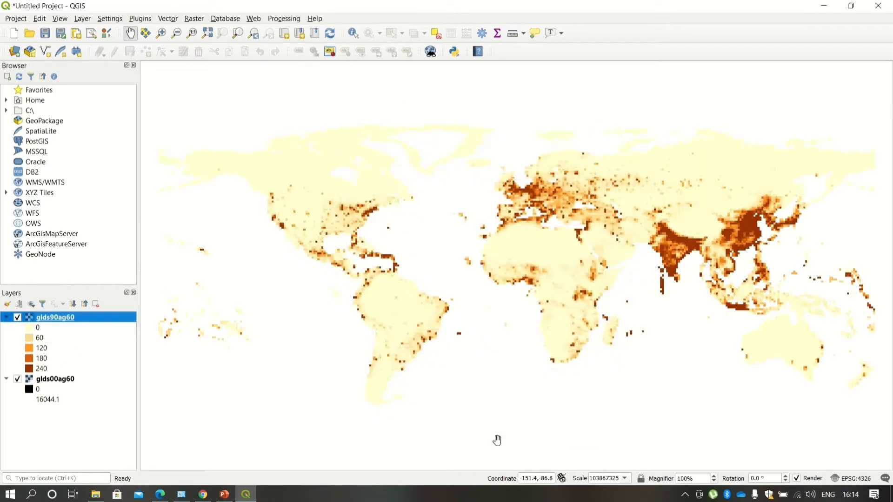
Set the glds00ag60 layer's render type to Singleband pseudocolor with the yellow-to-brown ramp and apply the symbology
right_click(69, 381)
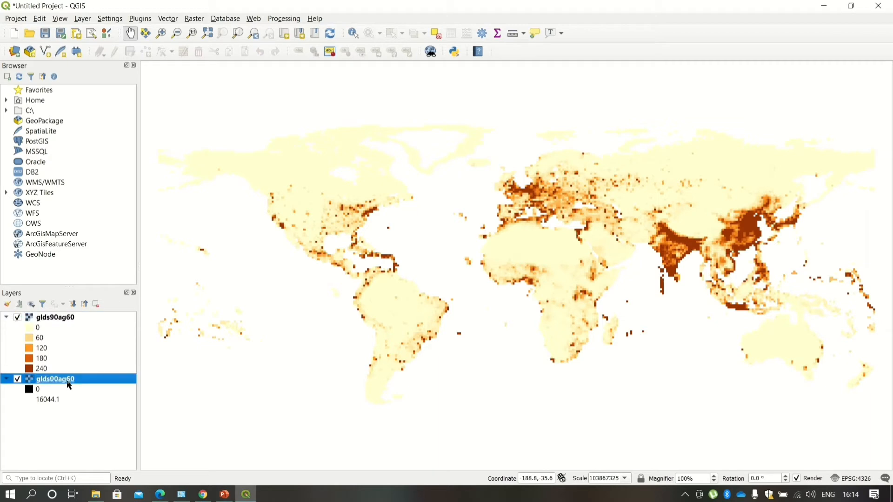
left_click(80, 376)
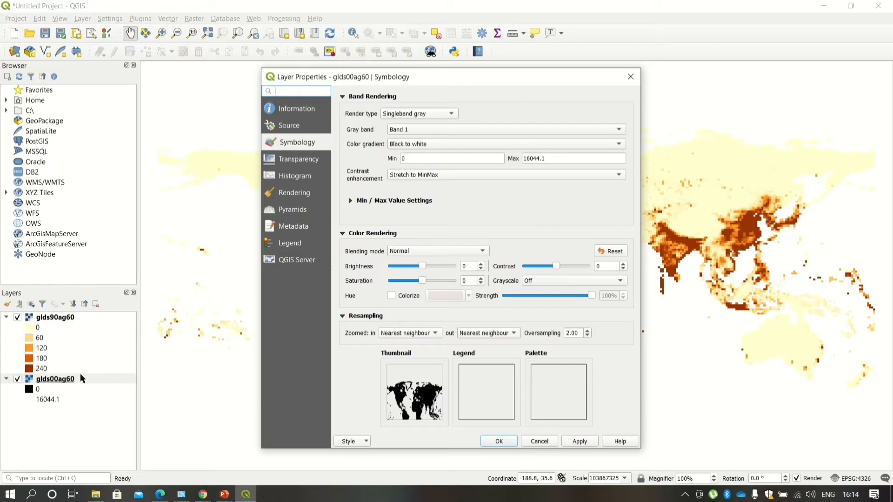
left_click(385, 114)
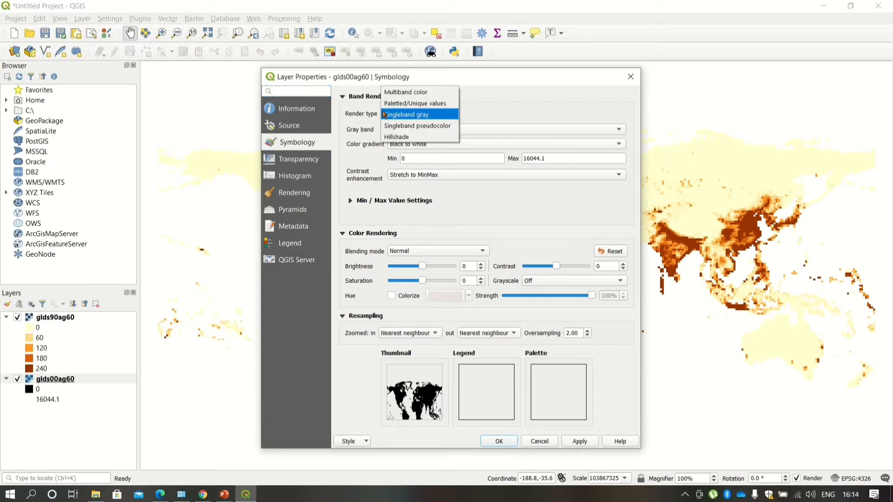
left_click(391, 126)
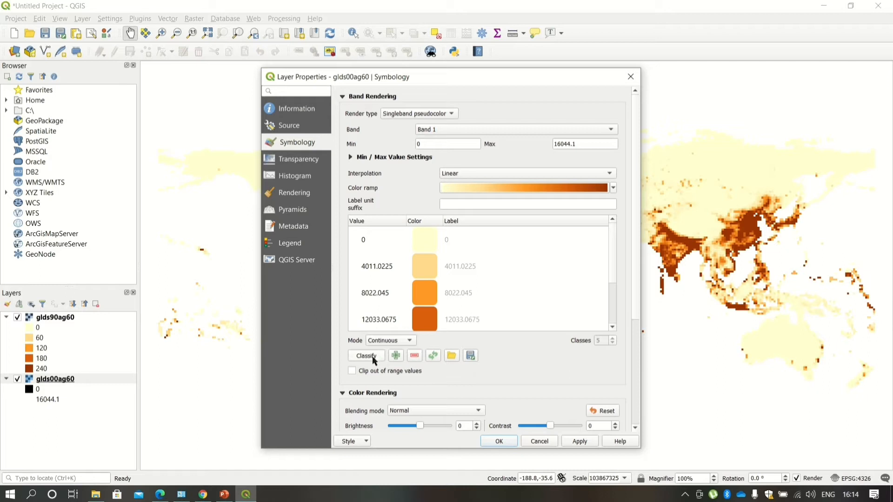
left_click(577, 441)
left_click(508, 442)
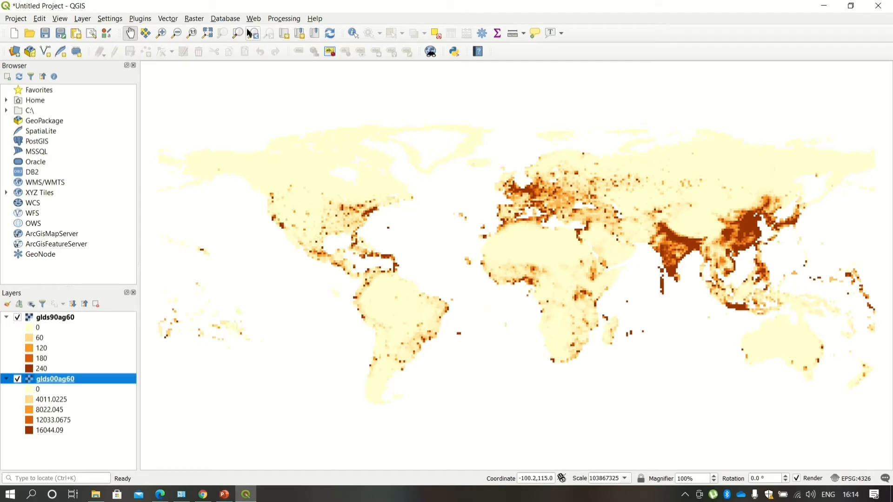
Start the Raster Calculator and set its output layer to a file named population_difference_1 in the GIS 2019-20 Practicals folder
left_click(195, 19)
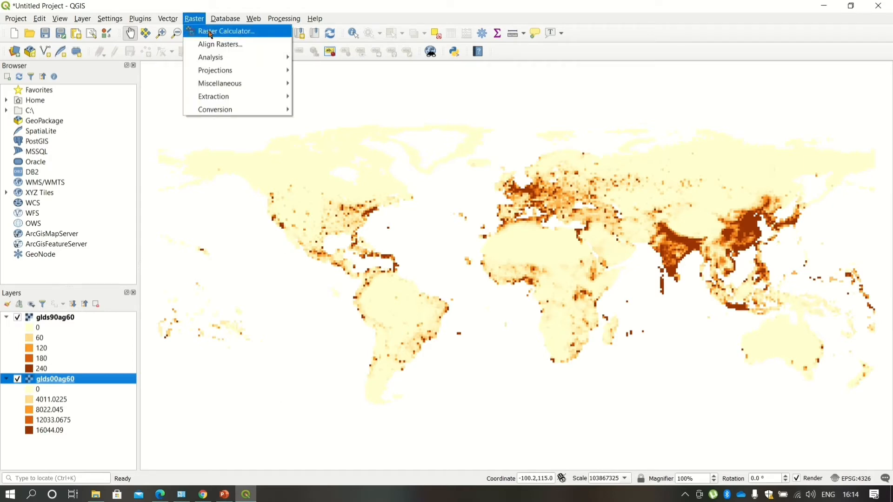
left_click(210, 31)
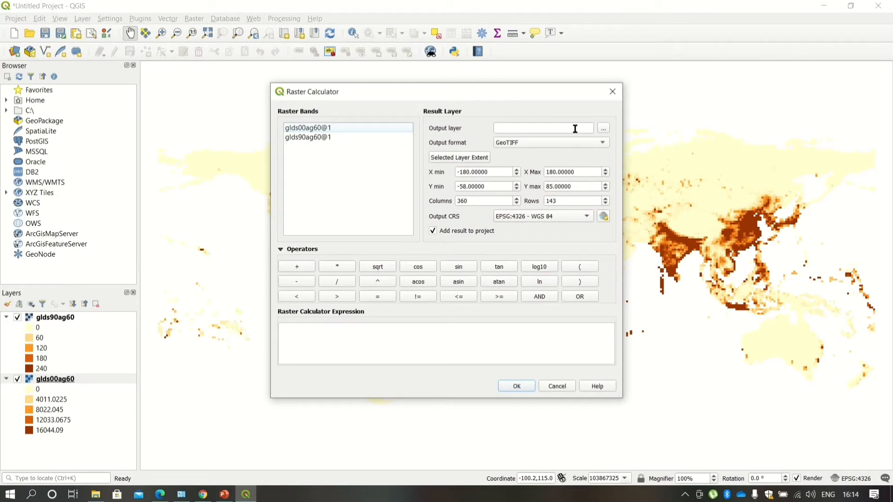
left_click(603, 129)
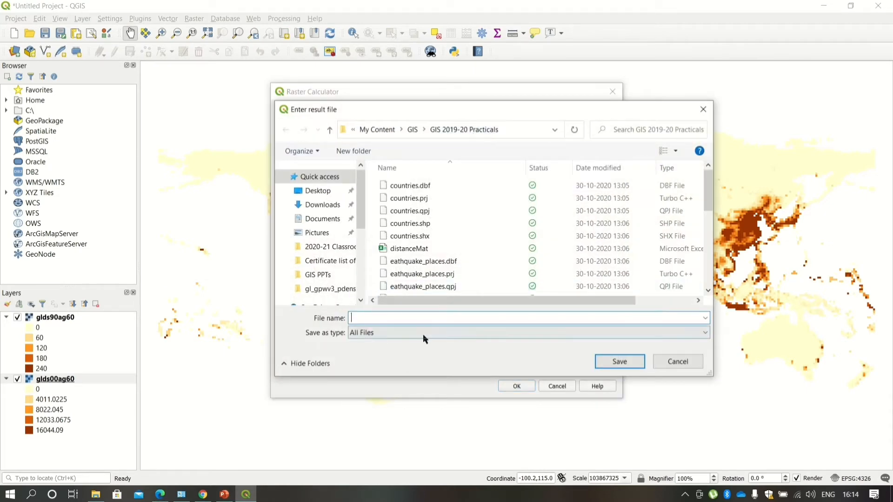
type("po")
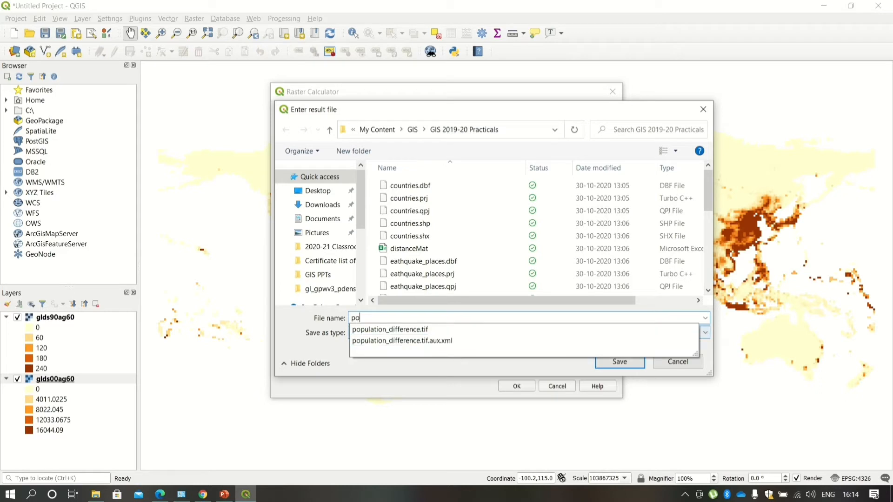
left_click(425, 330)
left_click(440, 318)
key("BackSpace")
key("BackSpace")
key("BackSpace")
key("BackSpace")
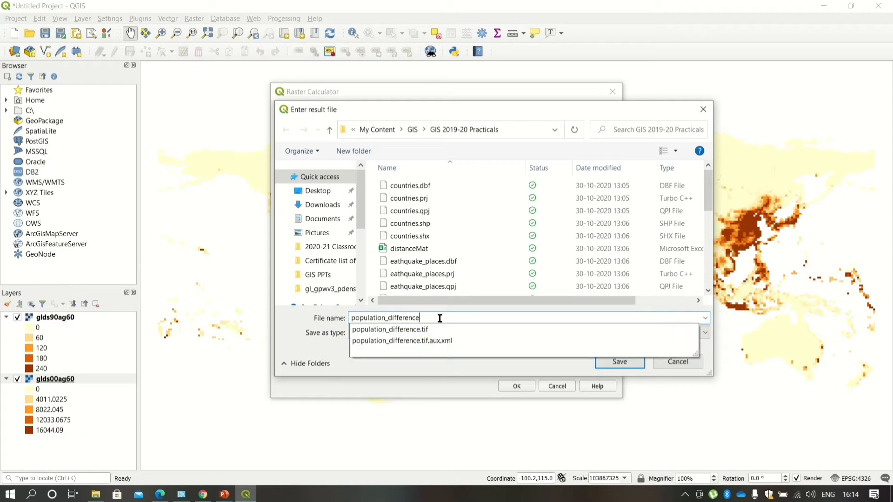
type("_")
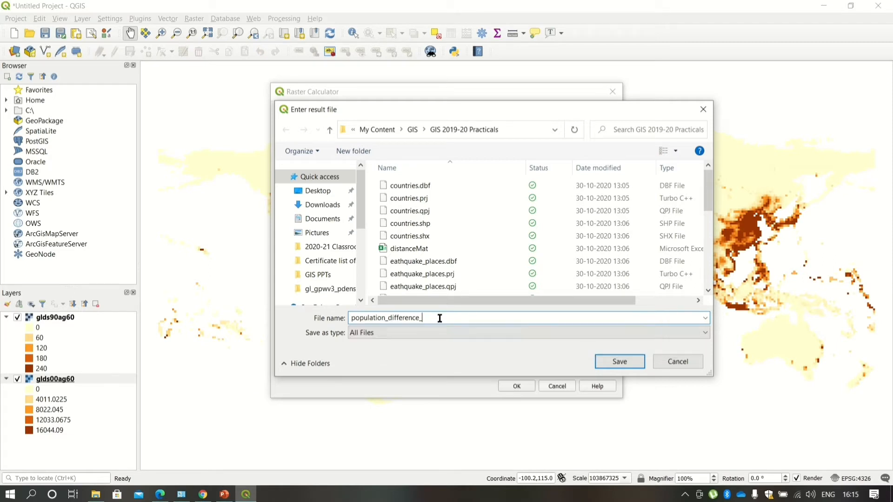
type("1")
left_click(619, 362)
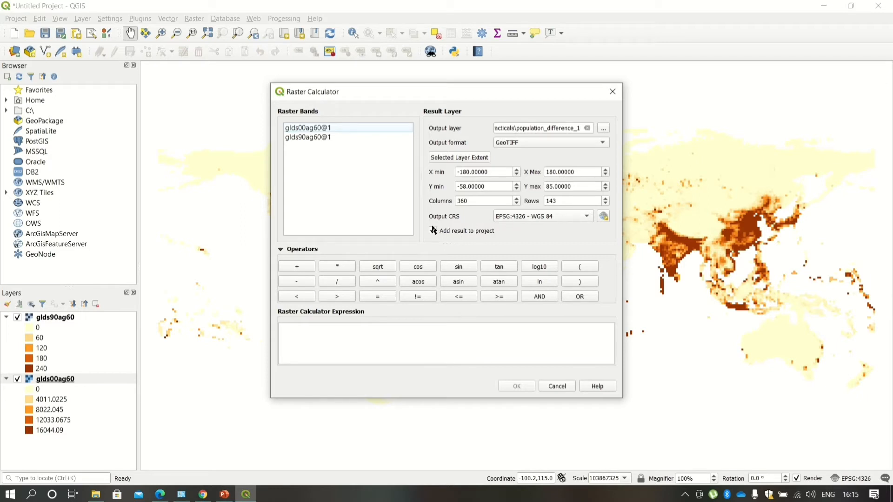
Build the expression "glds00ag60@1" - "glds90ag60@1" and run the raster calculation
double_click(325, 128)
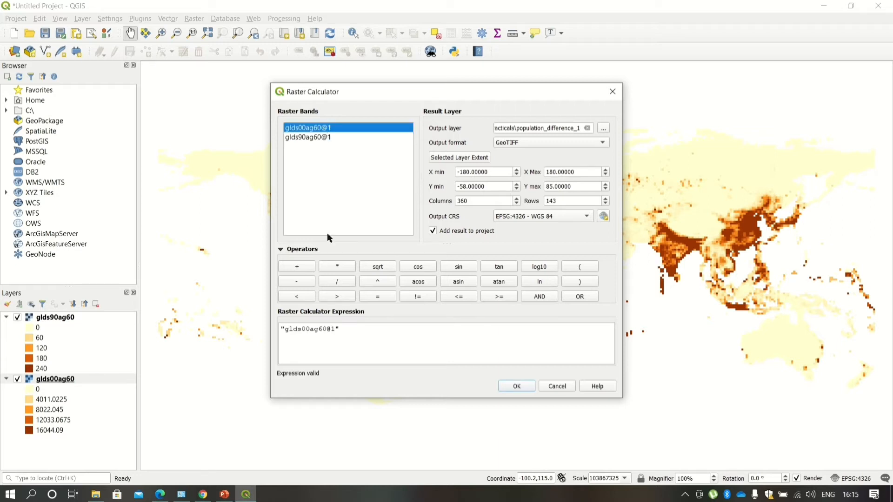
left_click(299, 279)
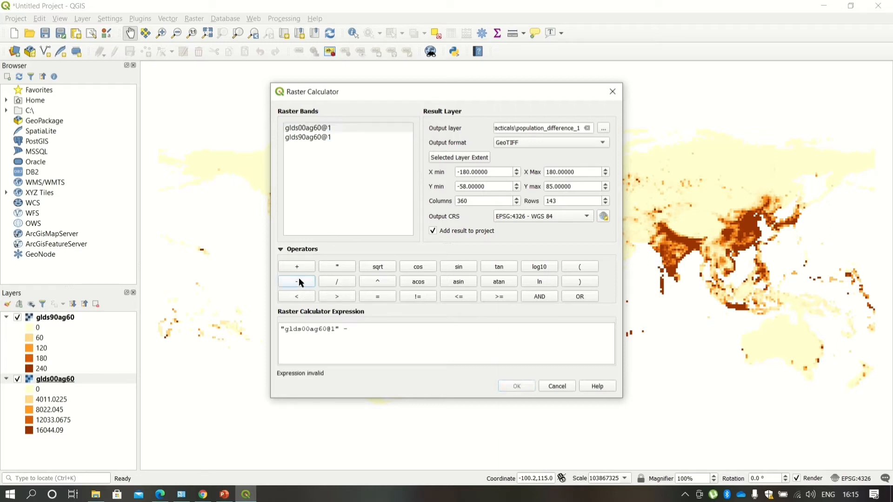
double_click(300, 137)
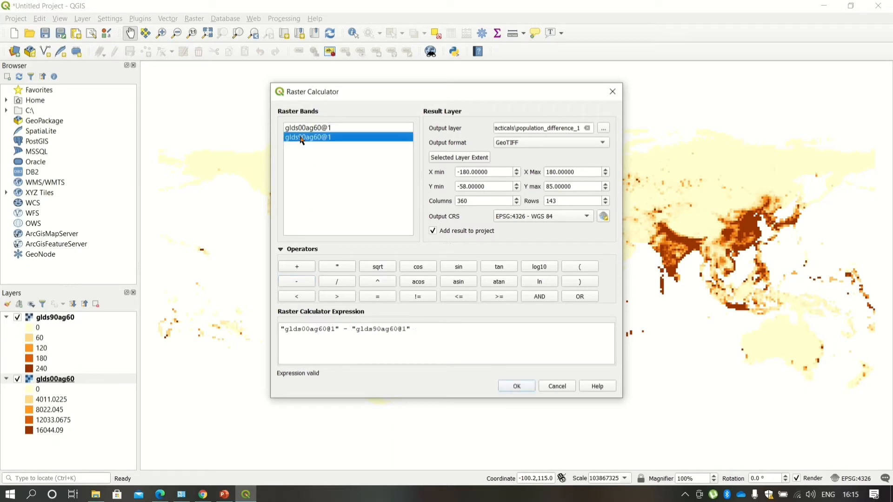
left_click(517, 385)
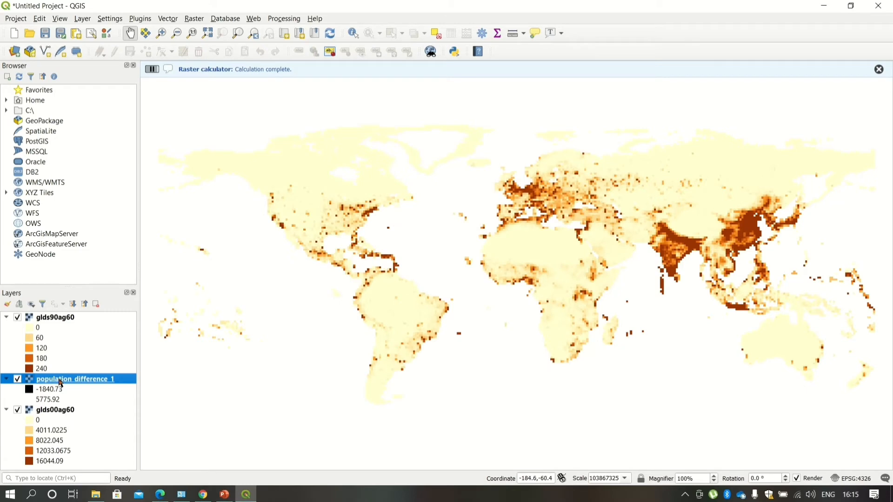
Hide the glds90ag60 and glds00ag60 layers so that only population_difference_1 is shown on the map
left_click(18, 318)
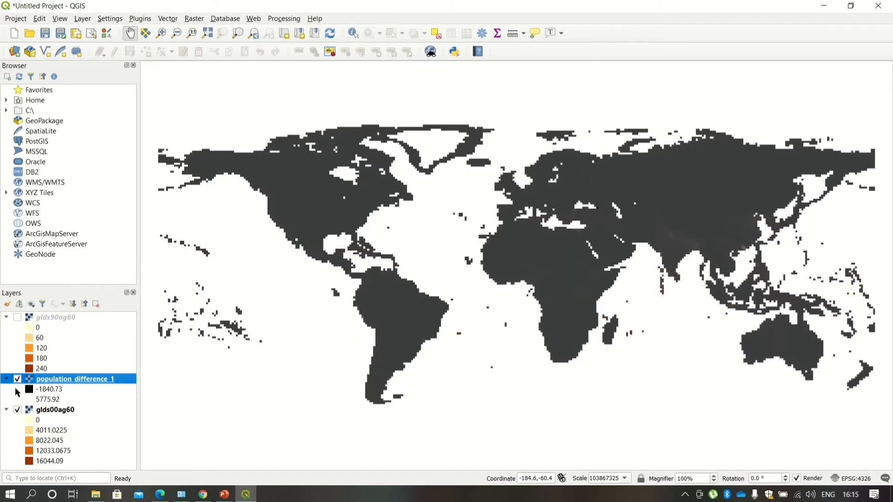
left_click(19, 411)
Change the population_difference_1 layer's render type to Singleband pseudocolor
double_click(69, 380)
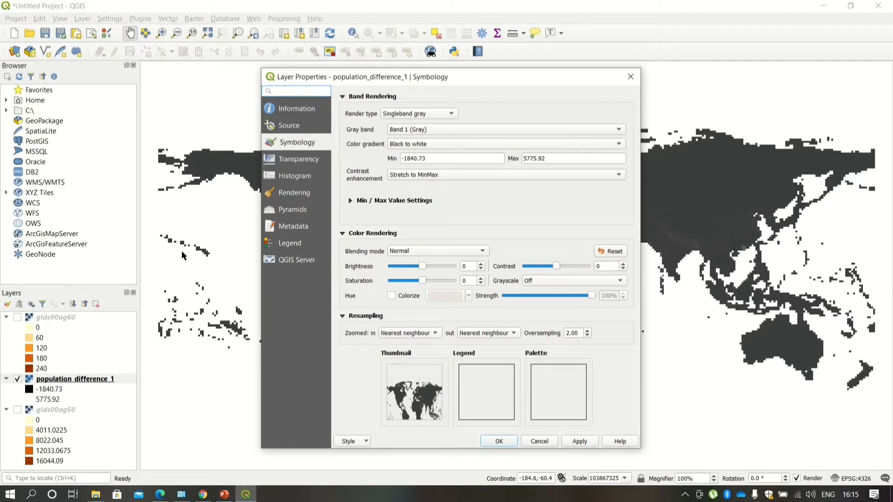
left_click(424, 114)
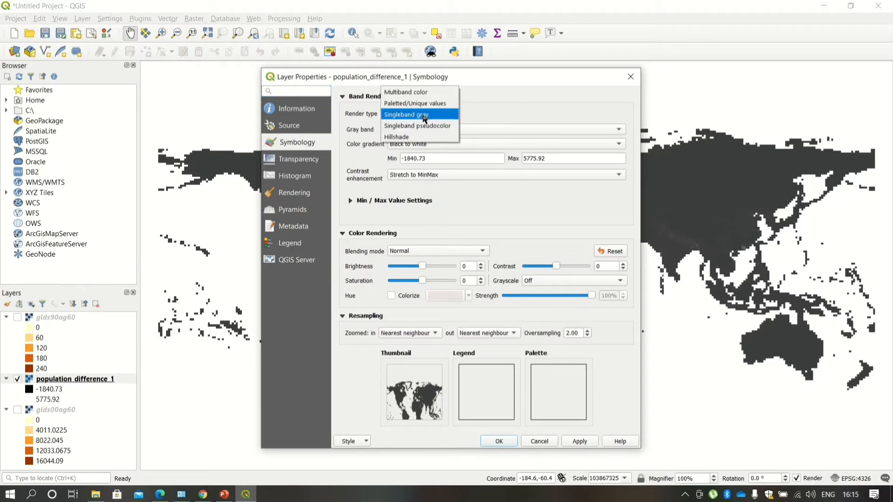
left_click(424, 126)
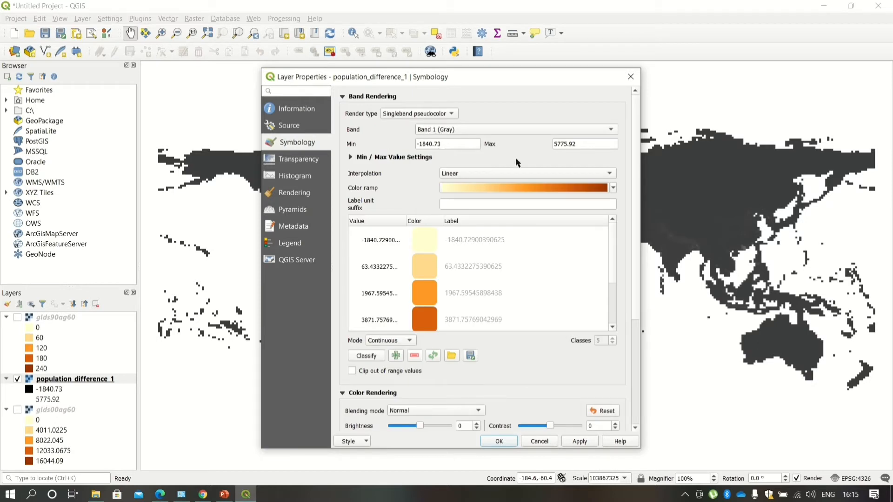
Set the population_difference_1 band's minimum value to -20000 and its maximum value to 6000
left_click(456, 145)
key("BackSpace")
key("BackSpace")
key("BackSpace")
key("BackSpace")
key("BackSpace")
key("BackSpace")
key("BackSpace")
key("BackSpace")
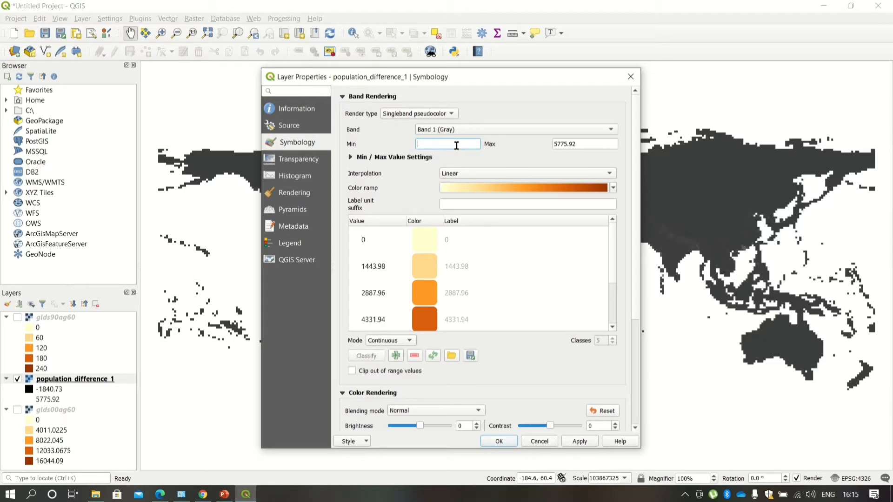
type("-20000")
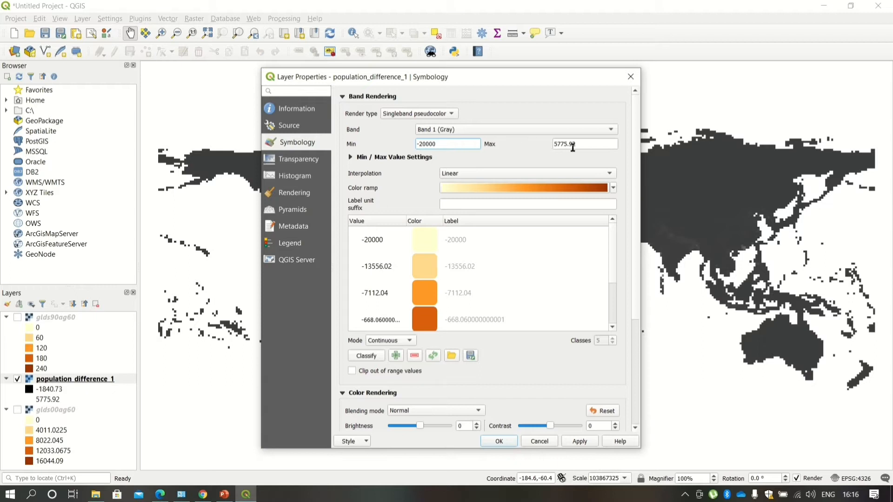
left_click(586, 148)
left_click_drag(587, 148, 534, 149)
type("6000")
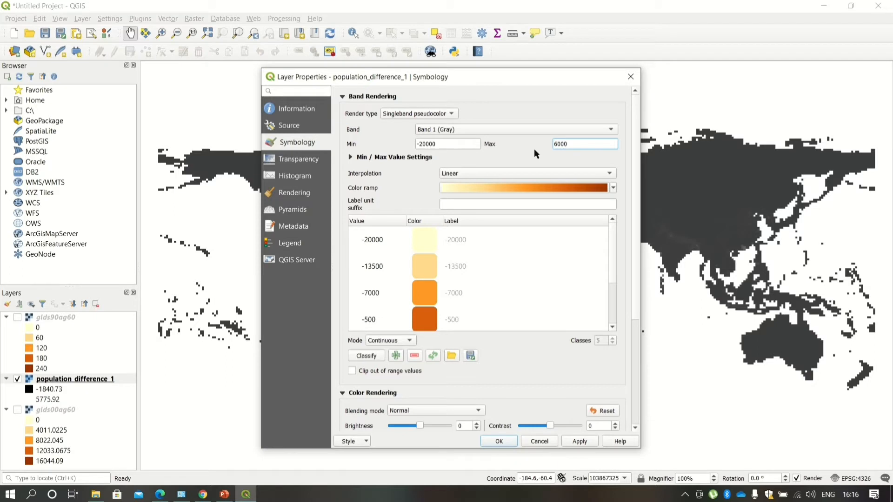
Set the population_difference_1 symbology to Discrete interpolation with the YlGn color ramp
left_click(514, 172)
left_click(491, 164)
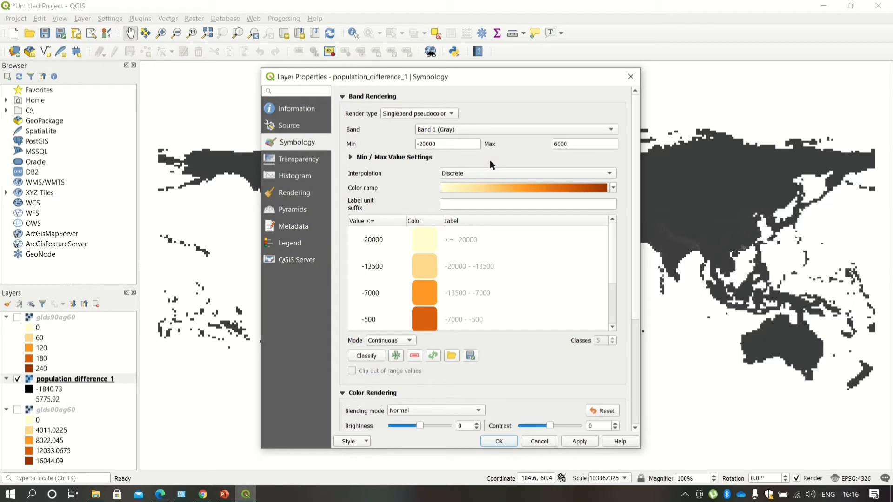
left_click(614, 188)
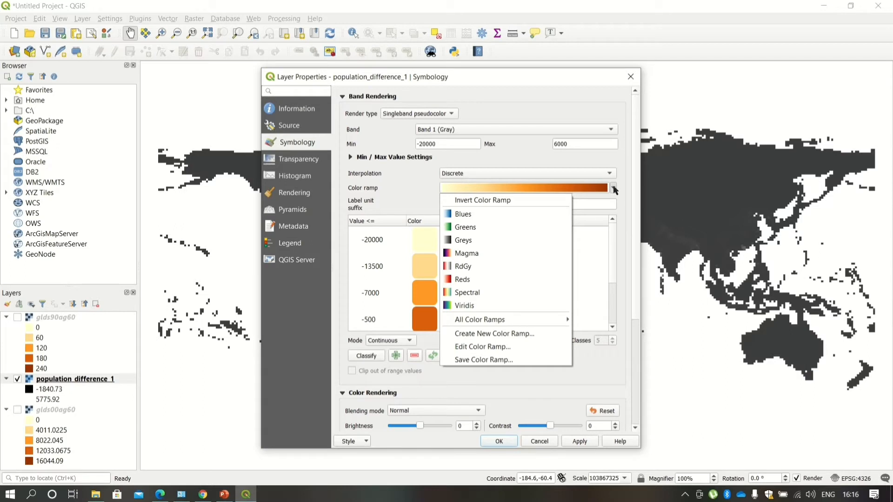
mouse_move(532, 326)
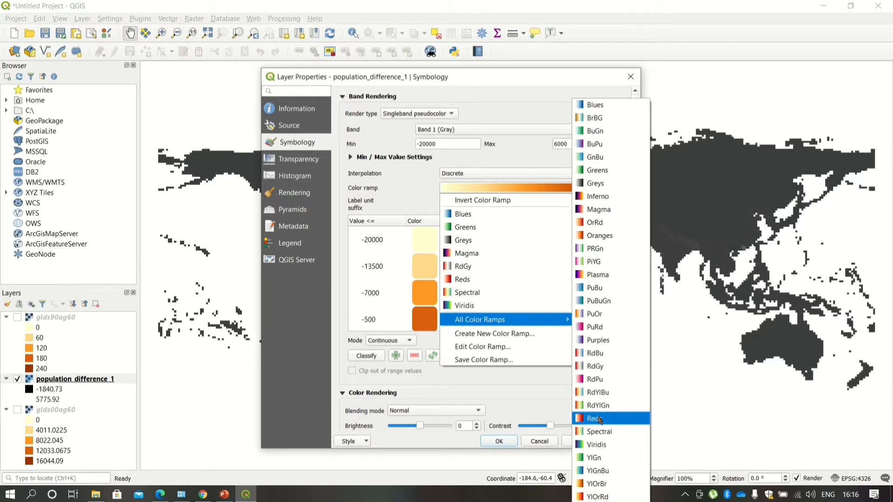
left_click(602, 459)
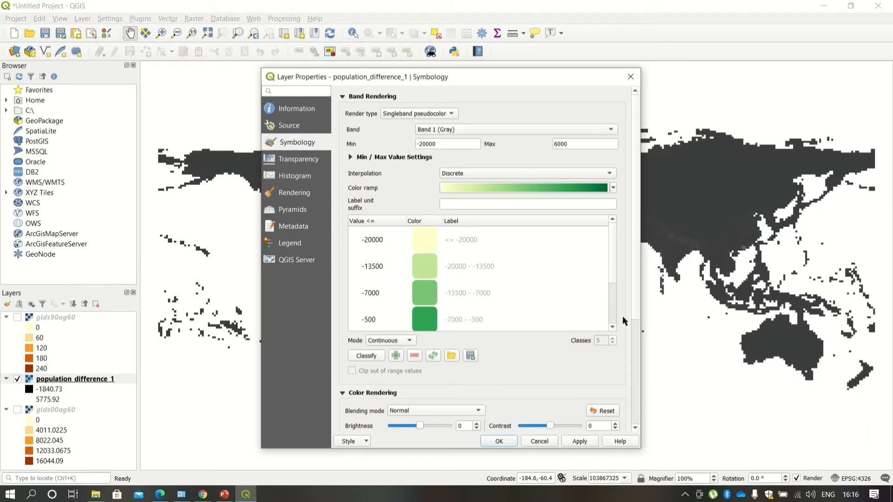
Remove all the automatically generated classes from the population_difference_1 color table
left_click(429, 258)
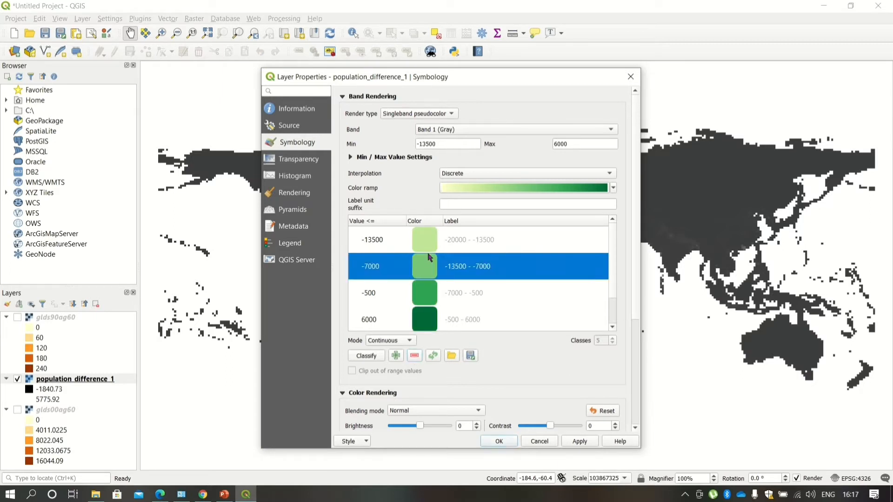
left_click(429, 251)
key("ctrl+a")
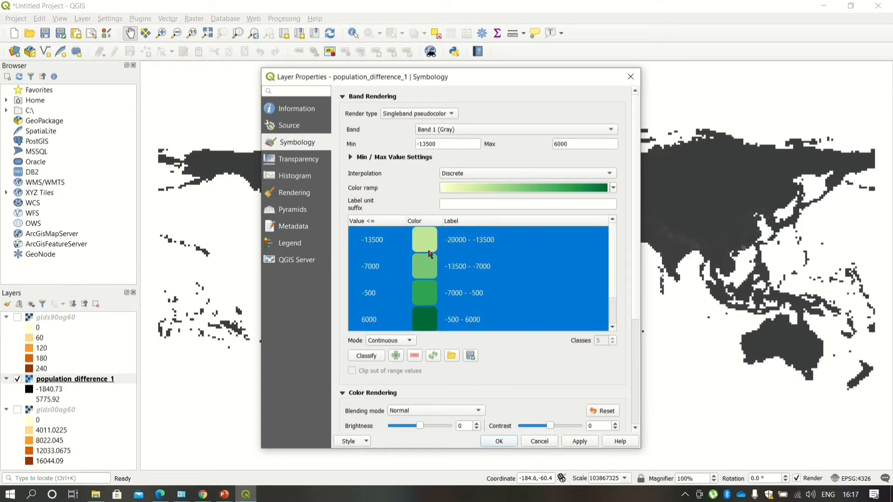
left_click(415, 356)
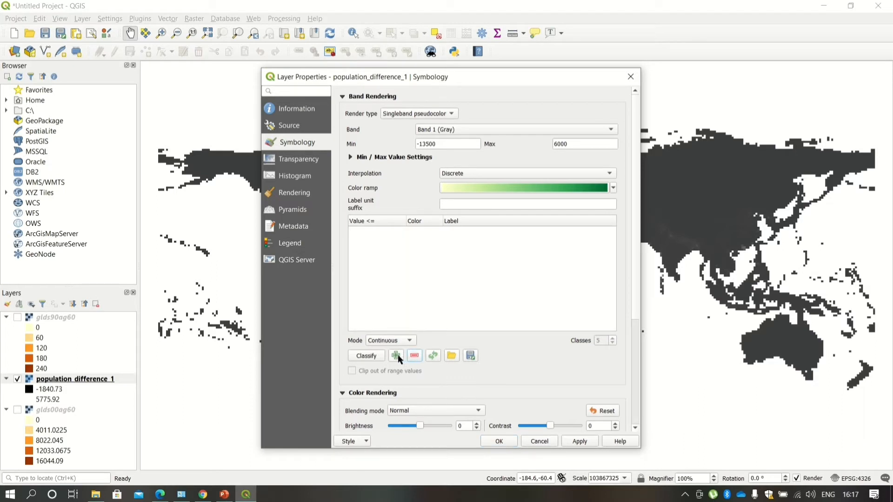
Add a class to the empty color table and set its value to -20000
left_click(397, 355)
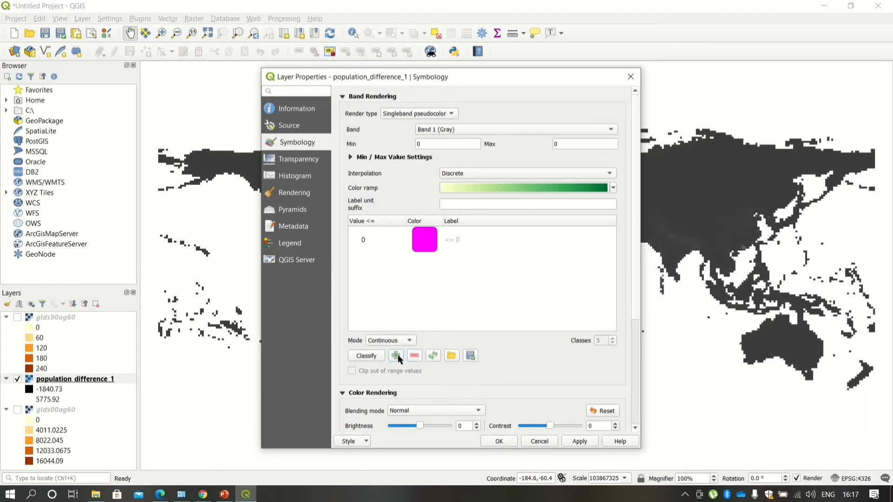
left_click(369, 238)
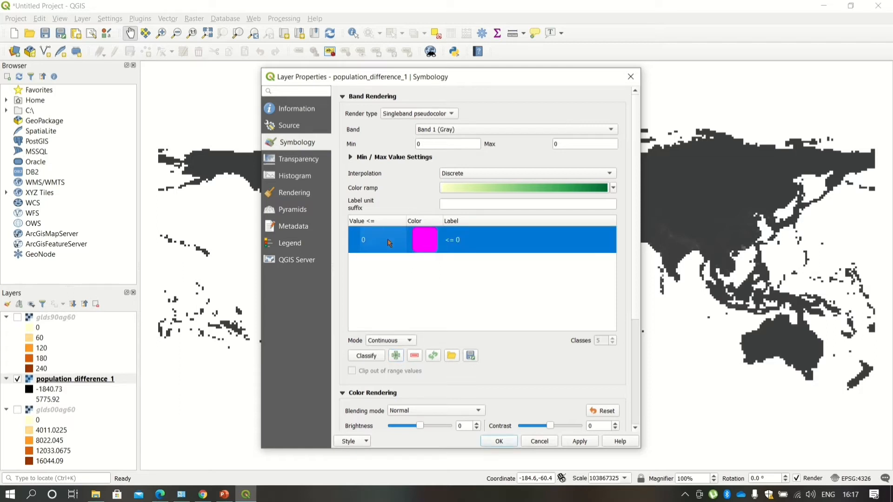
double_click(364, 240)
key("BackSpace")
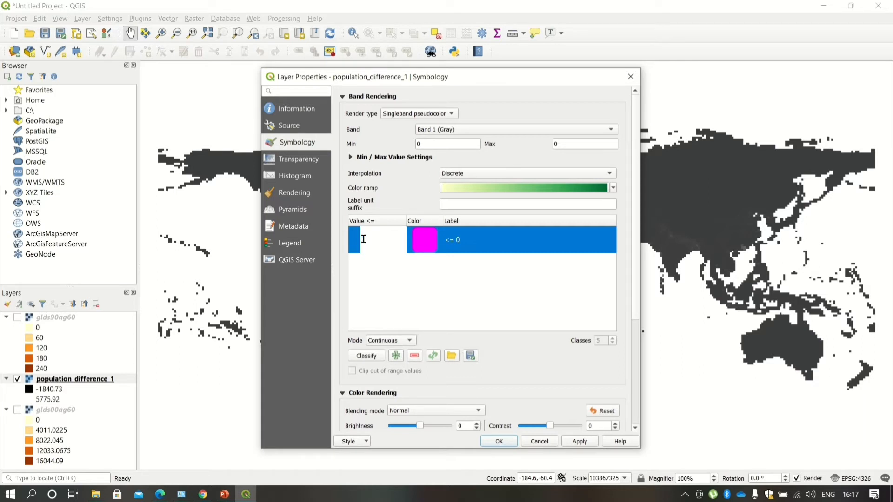
type("20000")
left_click(363, 239)
type("-")
left_click(406, 264)
left_click(406, 264)
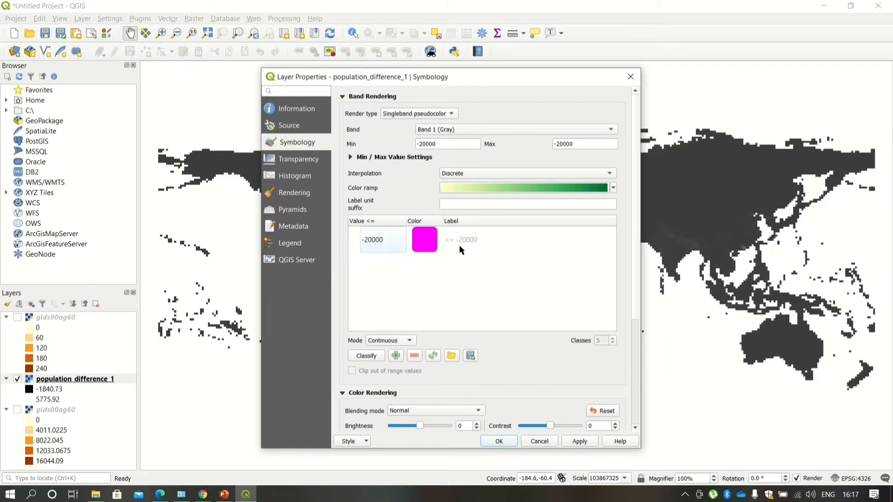
Label the -20000 class "No Data"
left_click(473, 239)
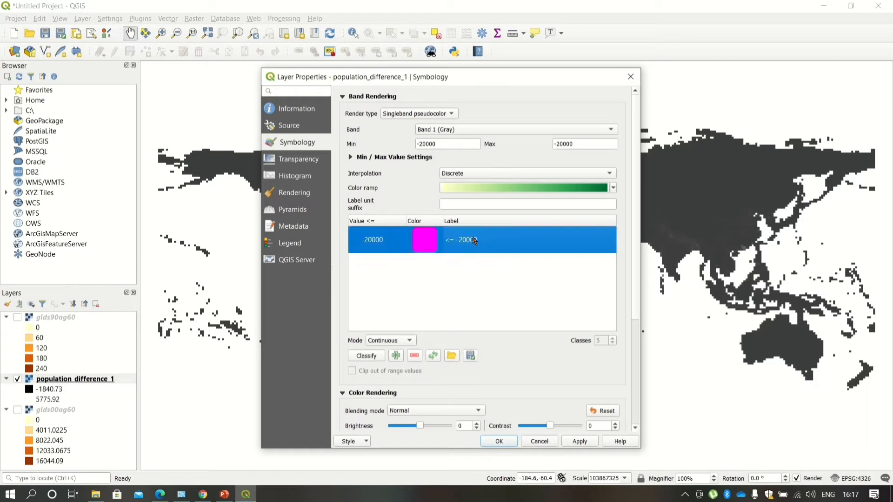
double_click(474, 240)
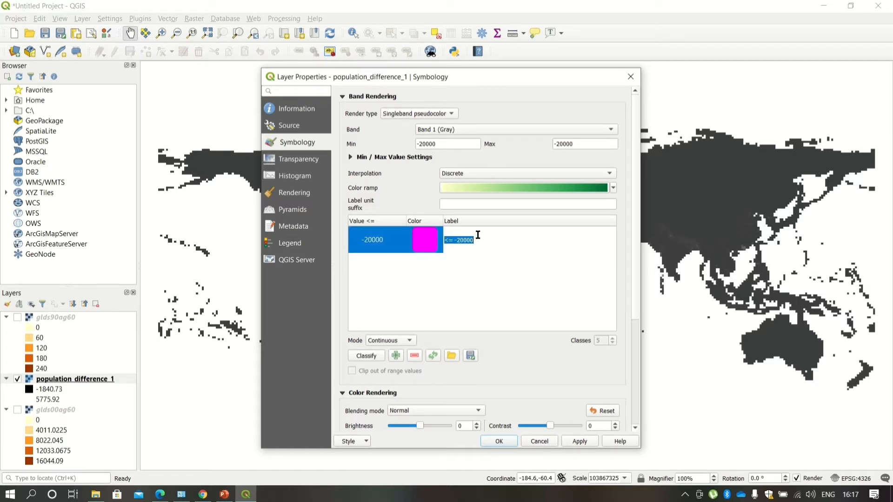
type("No Data")
left_click(409, 316)
Add a second class with value -10 and label it "Negative"
left_click(397, 356)
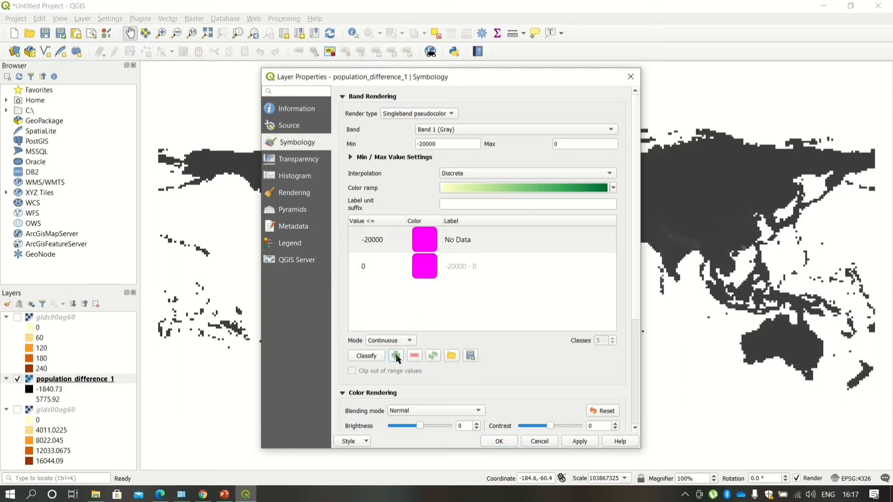
double_click(372, 264)
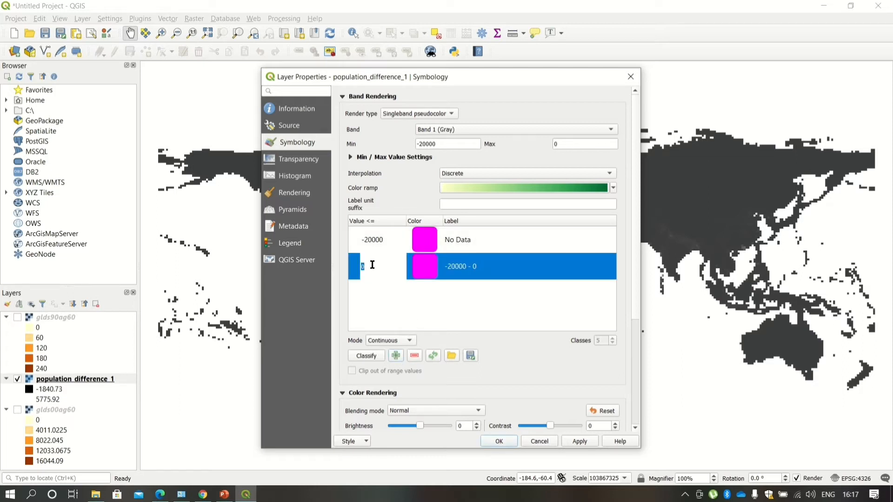
type("-10")
double_click(466, 269)
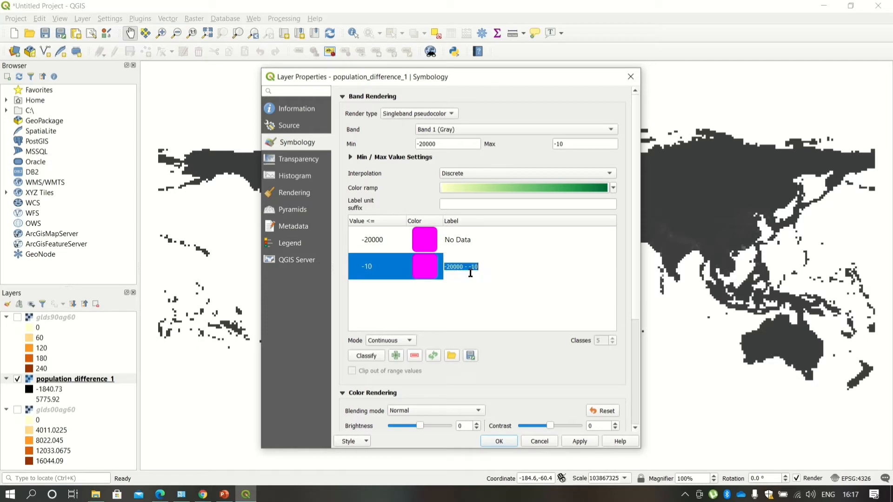
type("Negative")
key("Return")
left_click(458, 308)
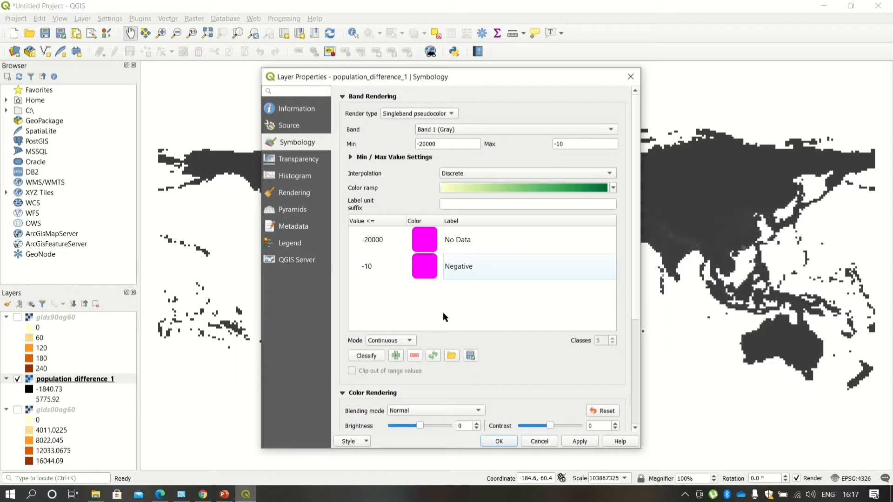
Add a third class with value 10 and label it "Neutral"
left_click(396, 356)
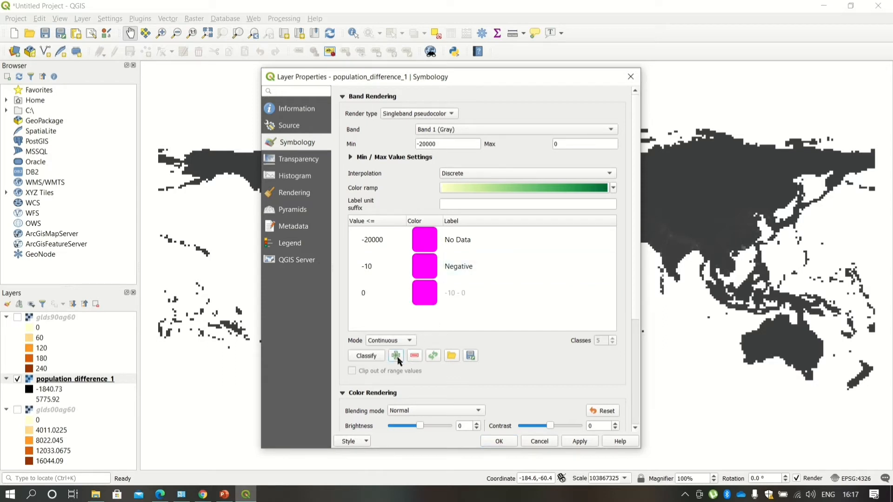
left_click(371, 293)
double_click(372, 295)
type("1")
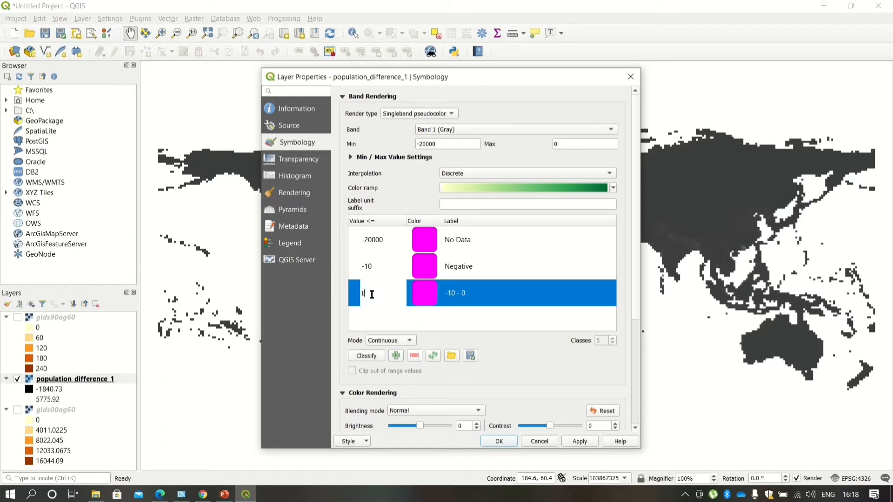
type("0")
key("Return")
double_click(477, 298)
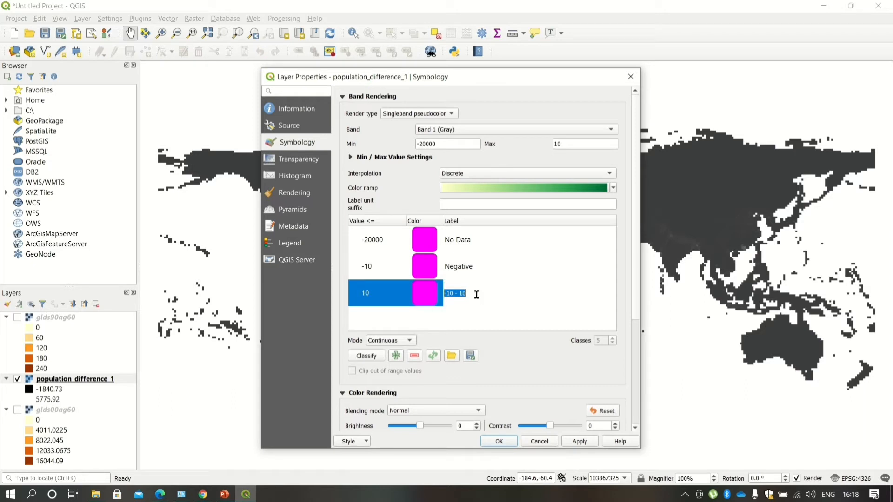
type("Neutral")
Add a fourth class, then set the highest class's value to 6000 and its label to "Positive"
left_click(396, 356)
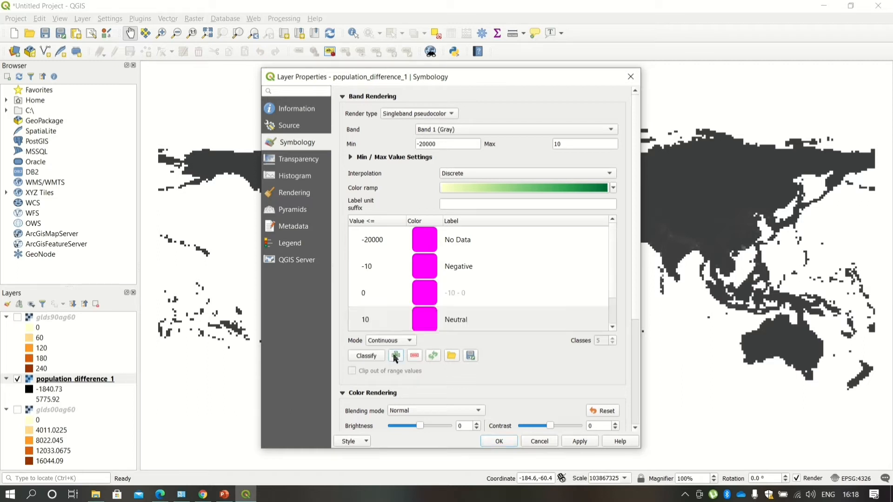
double_click(380, 317)
type("6000")
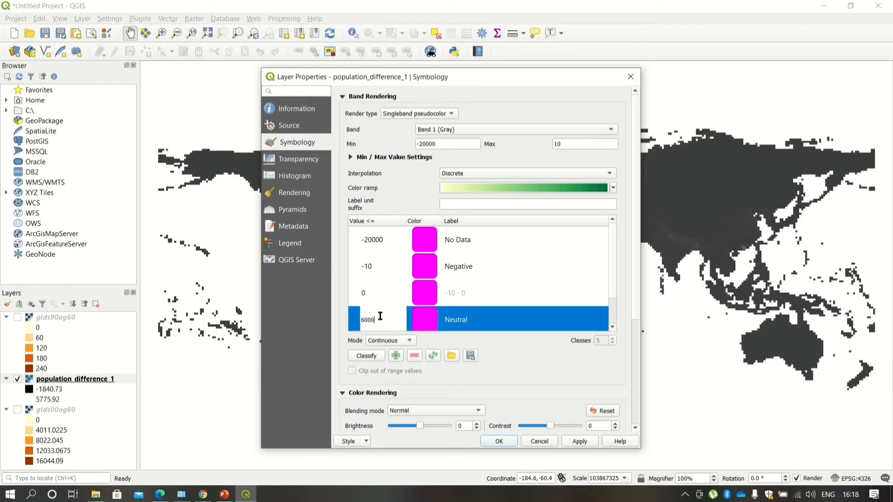
left_click(458, 319)
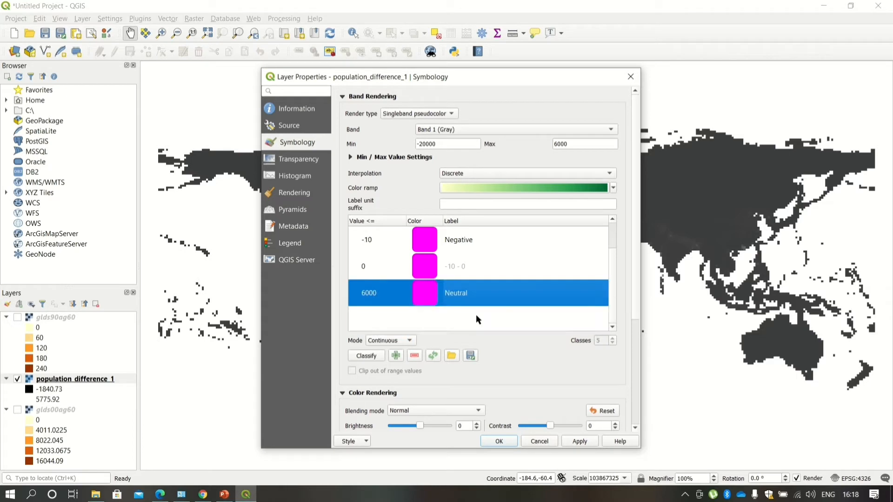
left_click(476, 316)
double_click(465, 290)
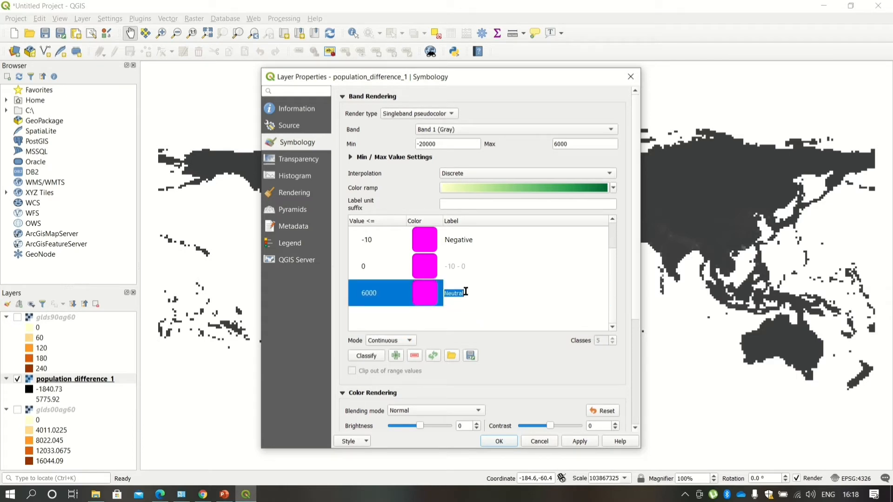
left_click(465, 291)
left_click_drag(465, 291, 443, 293)
type("Positive")
Label the 0 class "Neutral" and apply the class table to the population_difference_1 layer
left_click(446, 275)
left_click(463, 266)
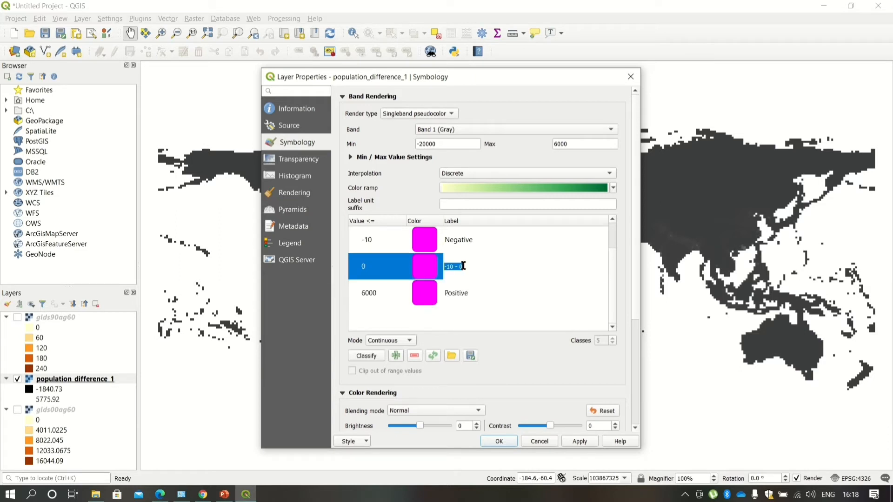
type("Neutral")
left_click(468, 308)
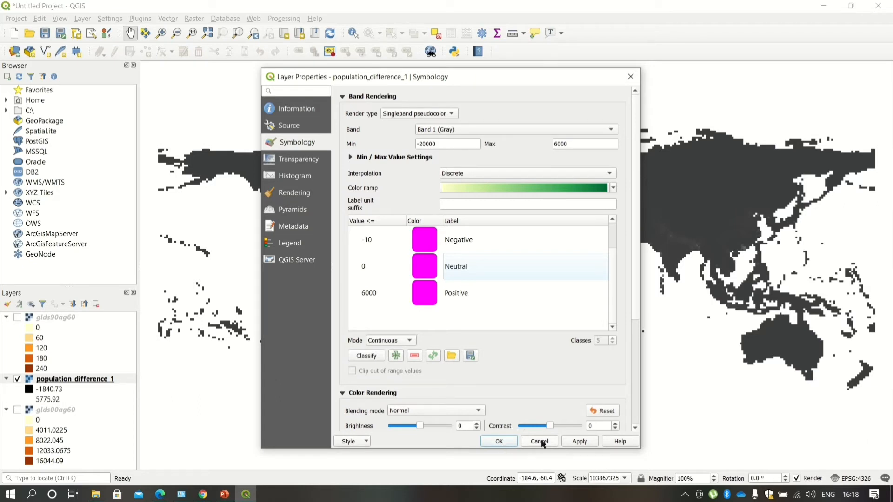
left_click(579, 442)
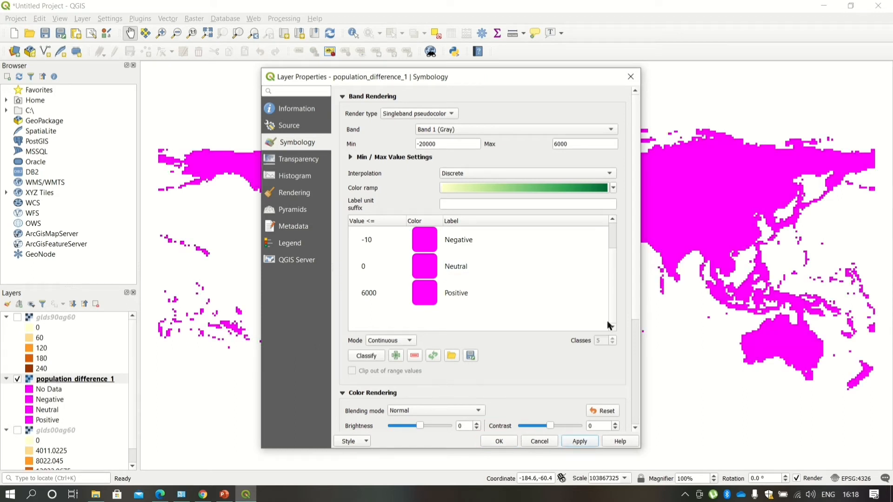
Color the No Data class dark purple, Negative and Neutral green, and Positive yellow, and accept the layer properties
left_click_drag(613, 295, 613, 269)
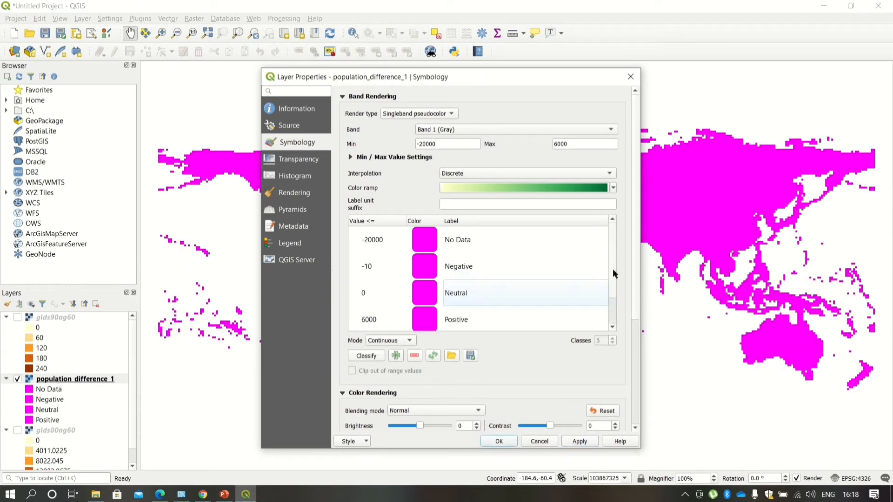
left_click(546, 186)
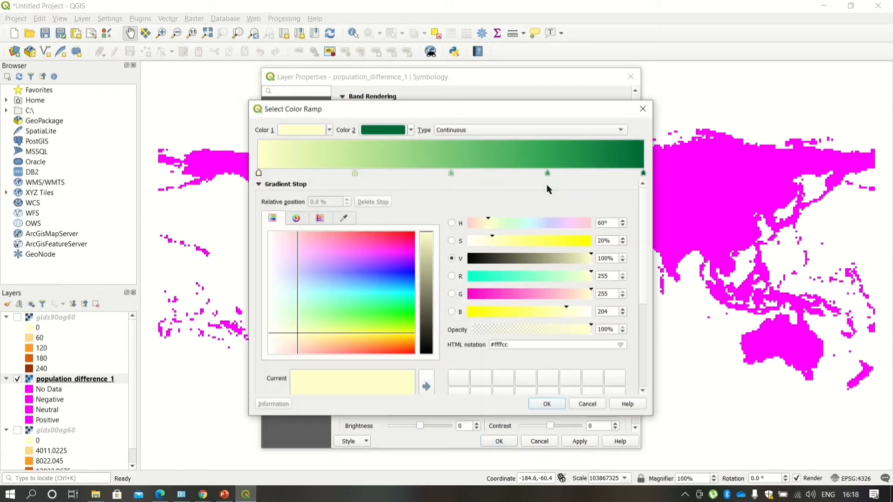
left_click(640, 116)
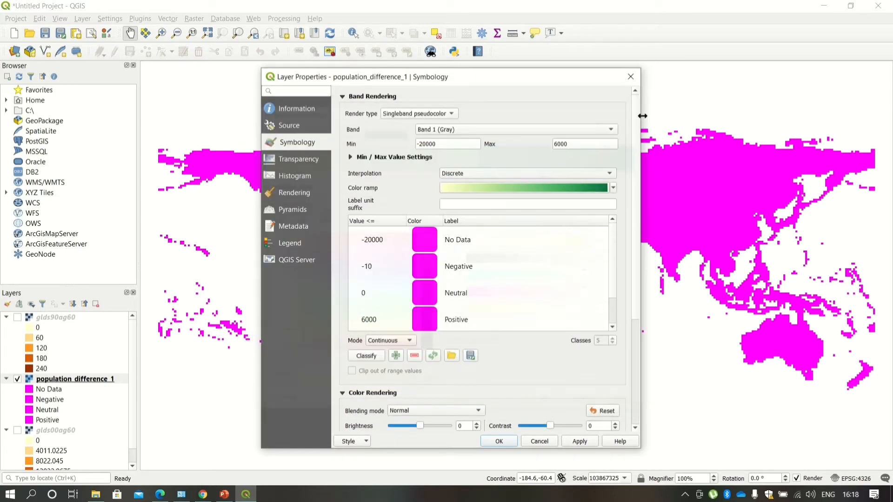
left_click(507, 442)
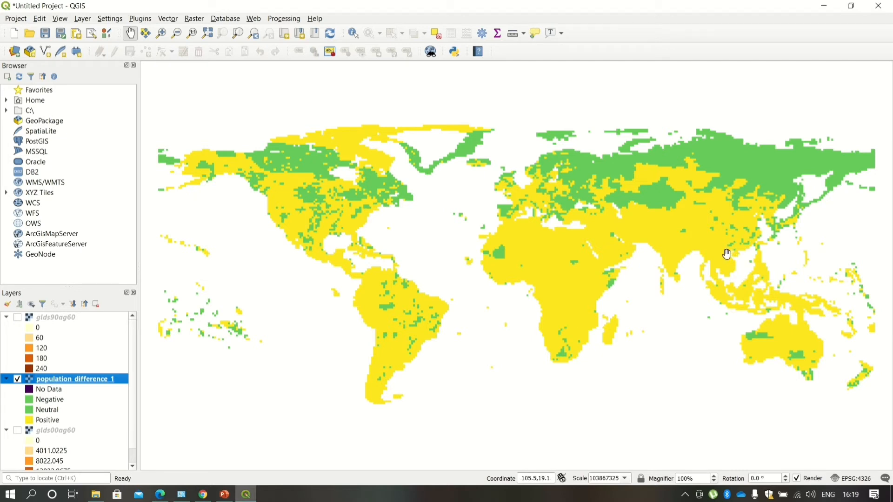
Check the Negative and Positive legend entries and identify the population_difference_1 values of a yellow and a green cell in Asia
left_click(45, 401)
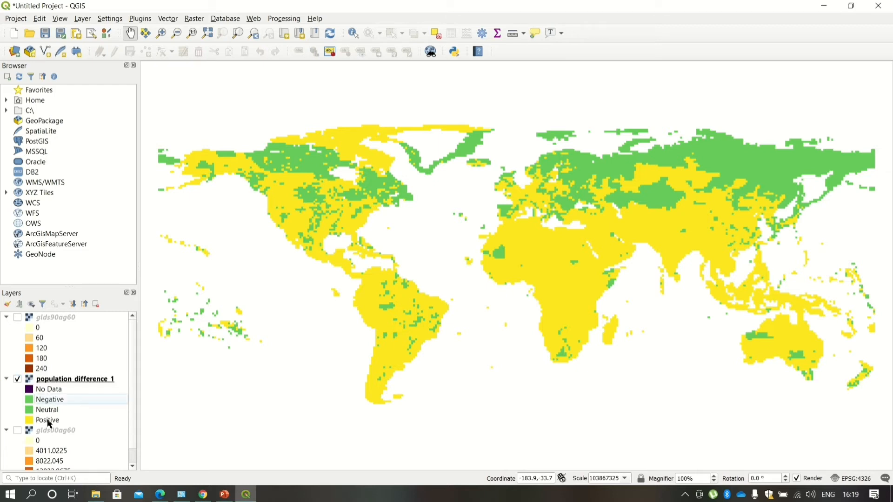
left_click(48, 421)
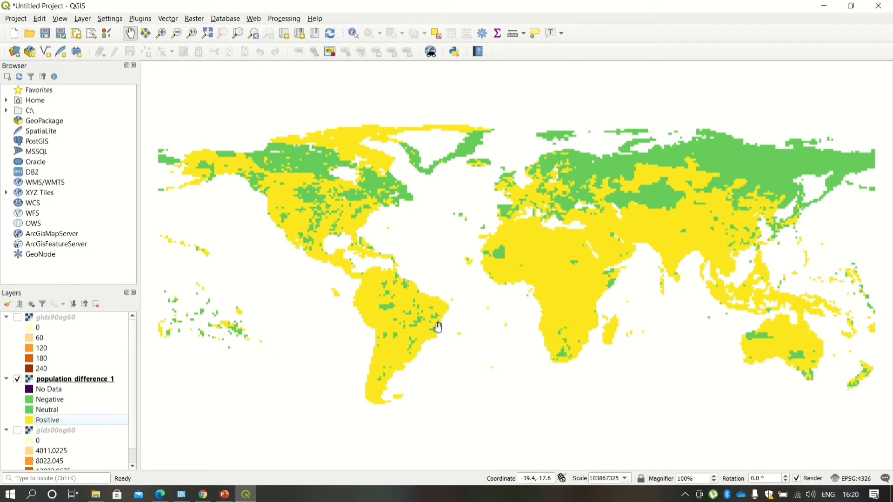
left_click(354, 34)
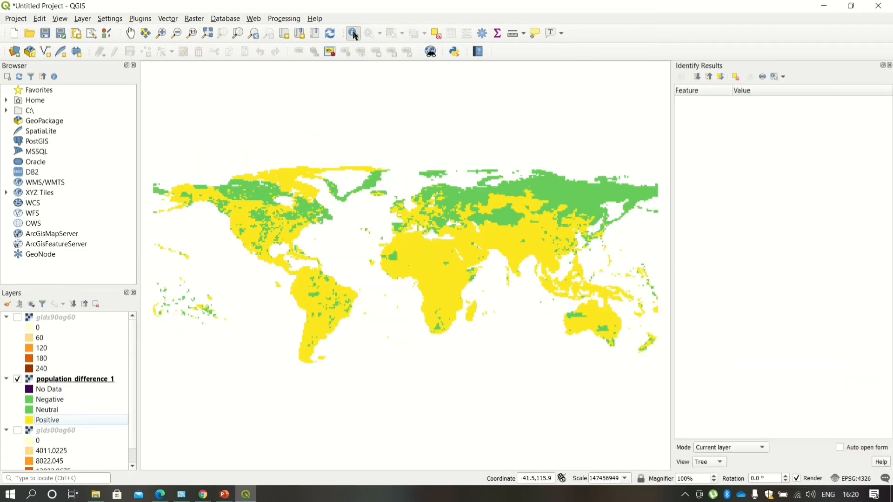
left_click(509, 250)
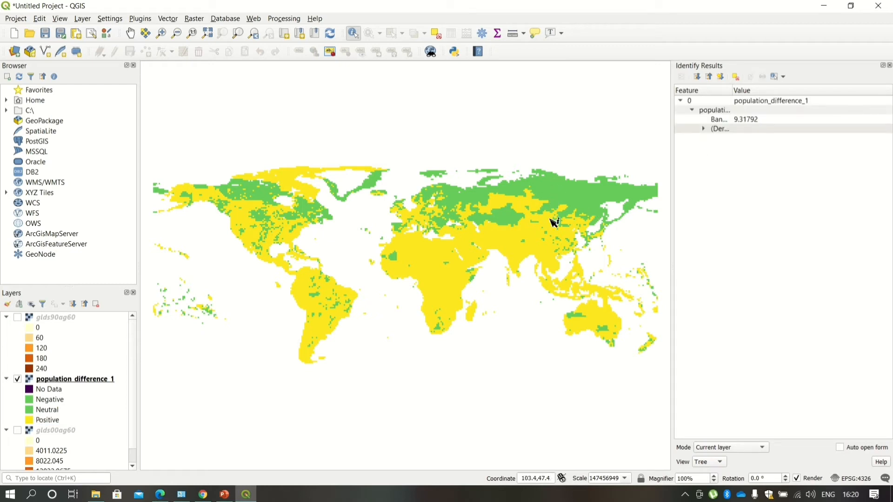
left_click(573, 197)
Identify the population_difference_1 values of several cells near the green-yellow boundary in northern Asia
left_click(161, 33)
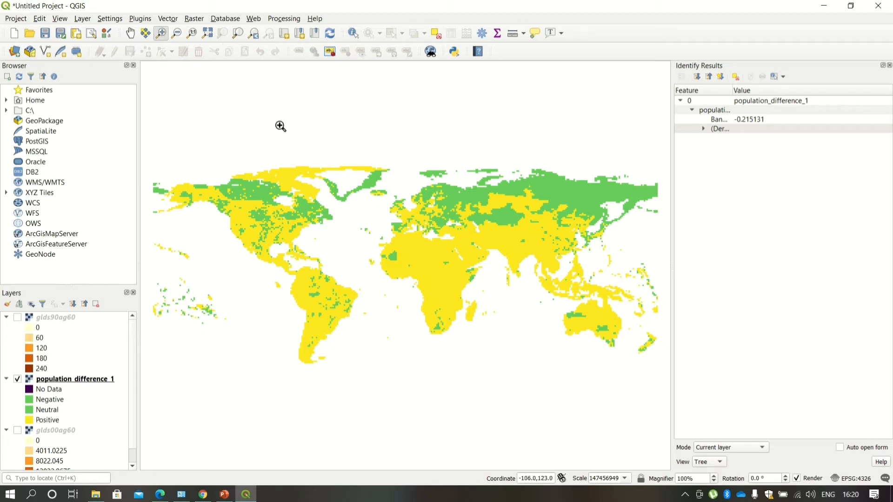
left_click(475, 247)
left_click(506, 333)
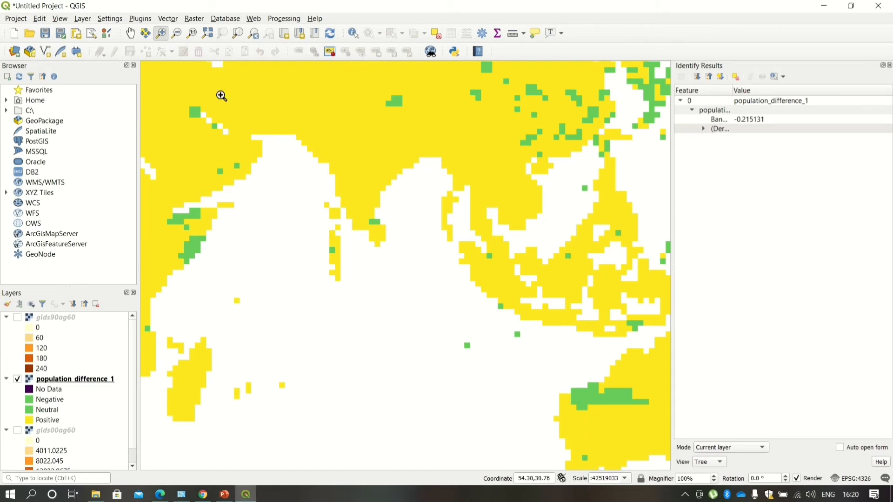
left_click(131, 35)
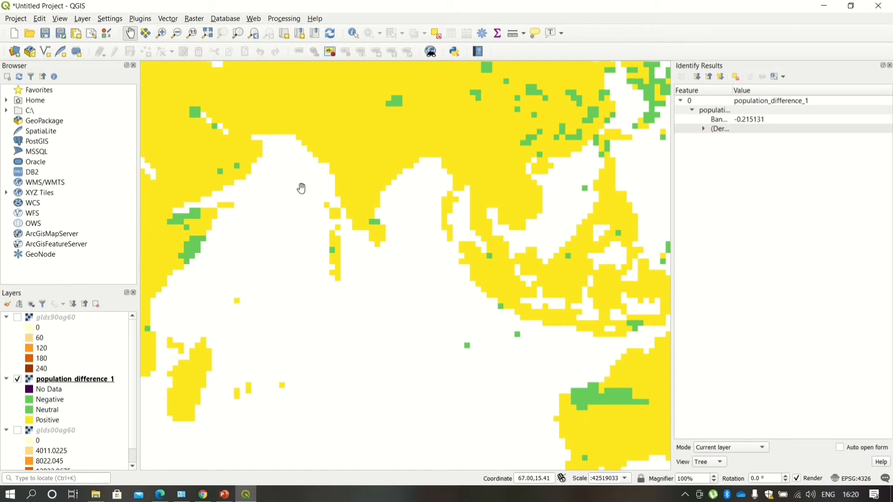
left_click_drag(301, 190, 501, 381)
left_click_drag(348, 392, 548, 120)
left_click_drag(461, 142, 551, 165)
left_click_drag(305, 345, 289, 497)
left_click_drag(398, 329, 238, 473)
scroll(303, 303, "up", 1)
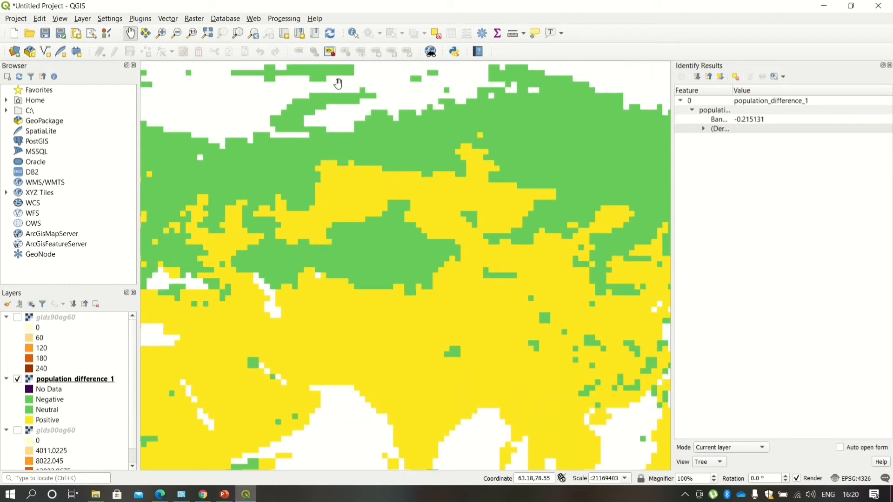
left_click(353, 33)
left_click(529, 123)
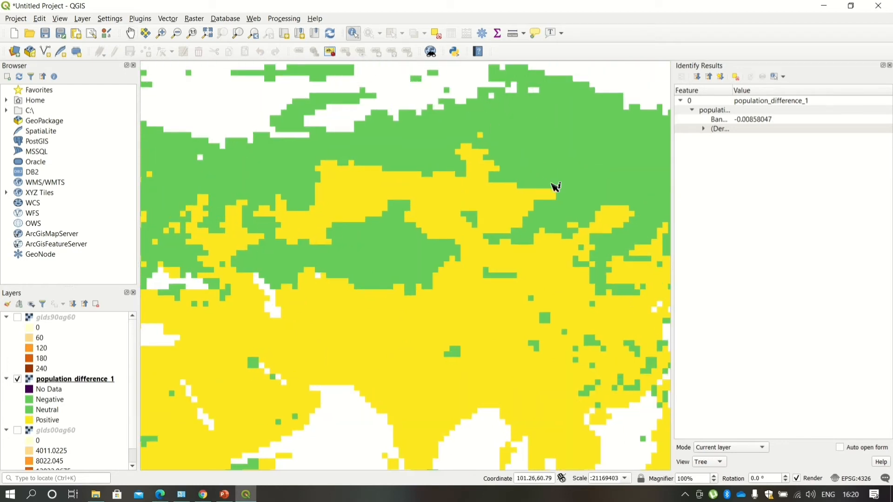
left_click(559, 183)
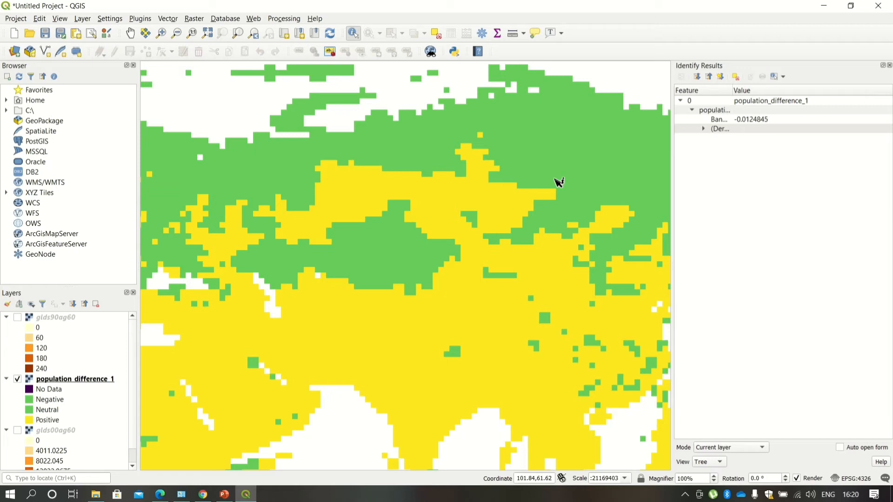
left_click(526, 205)
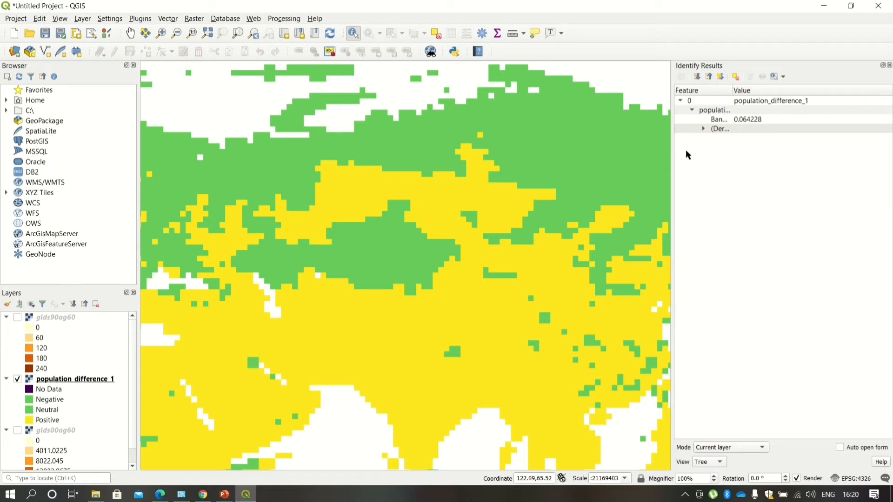
Identify the population_difference_1 value of one more green cell in northern Asia and bring the whole world map into view
left_click(570, 188)
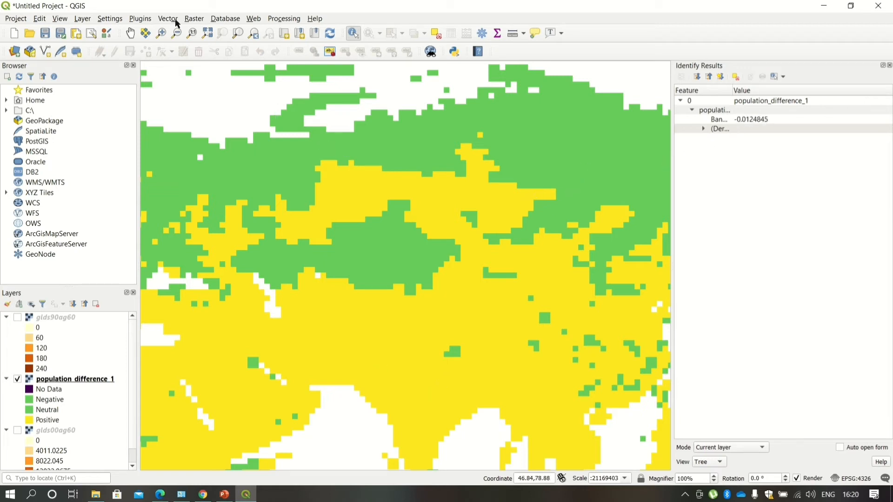
left_click(177, 34)
left_click(293, 248)
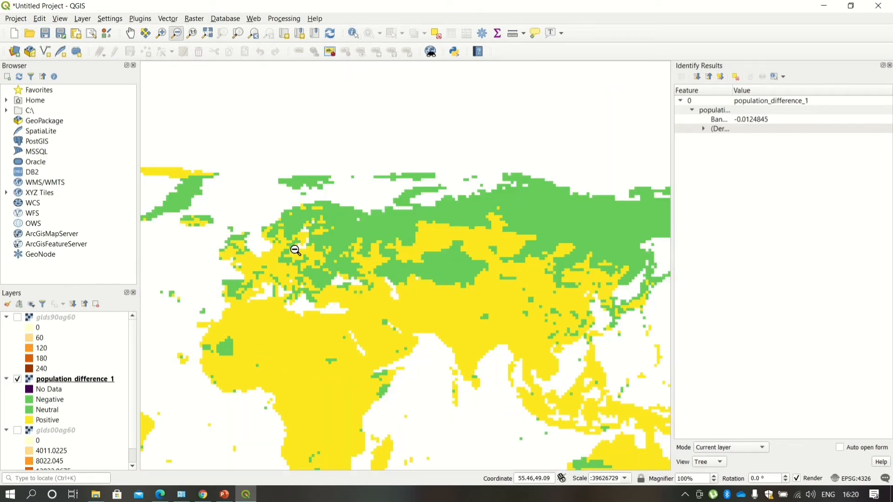
left_click(296, 251)
left_click(130, 33)
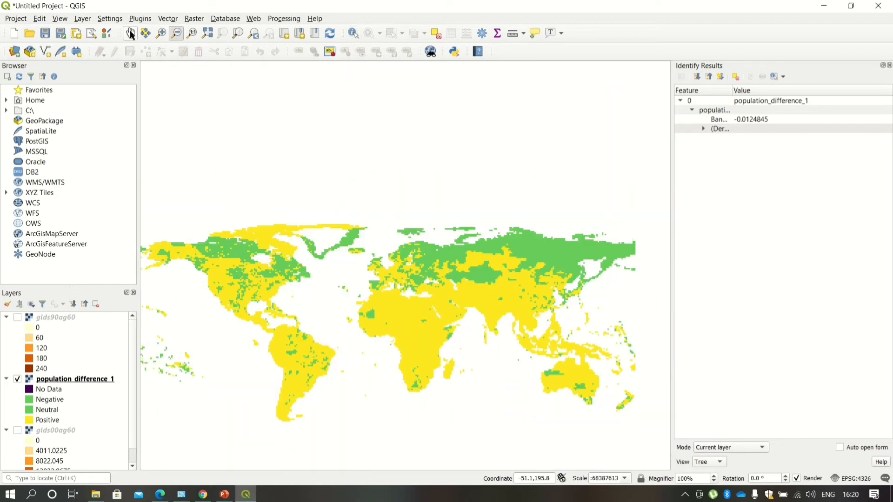
left_click_drag(321, 263, 314, 197)
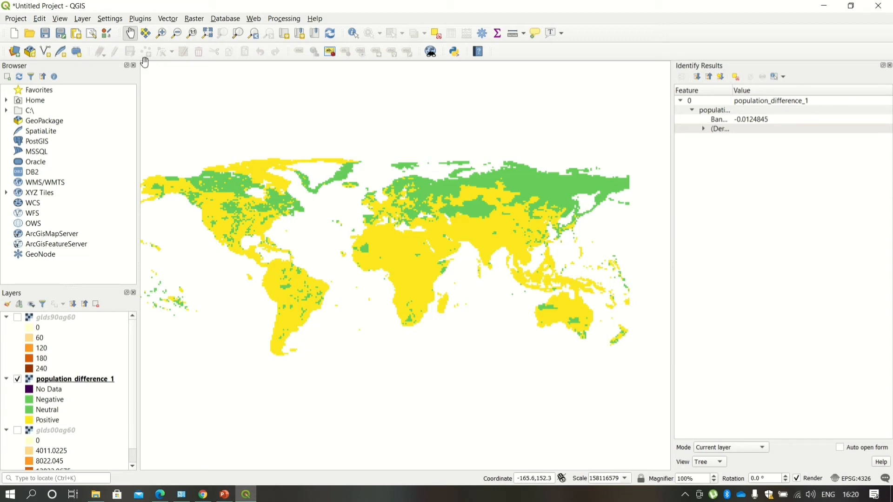
Start saving the project and create a new folder inside My Content > GIS
left_click(23, 21)
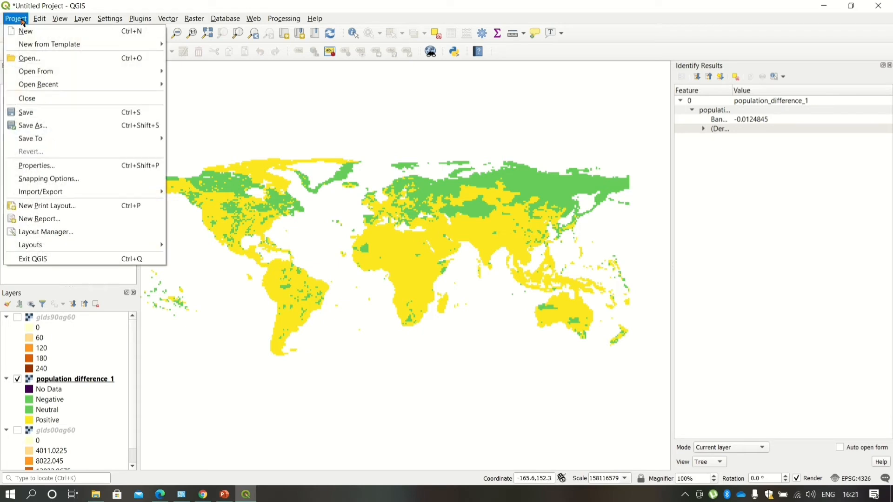
left_click(25, 114)
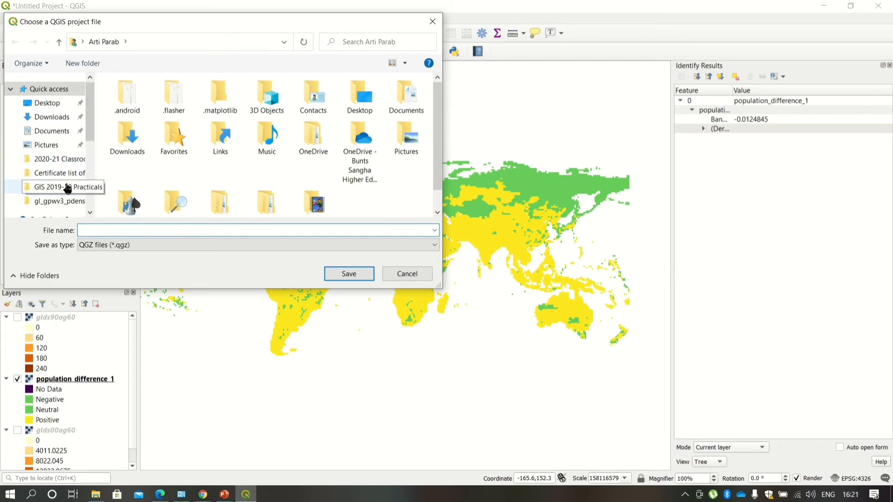
left_click(68, 187)
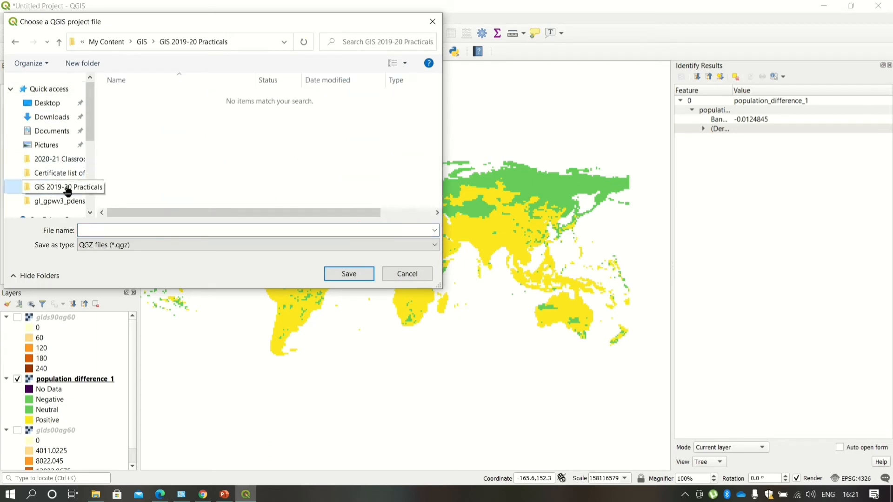
left_click(140, 43)
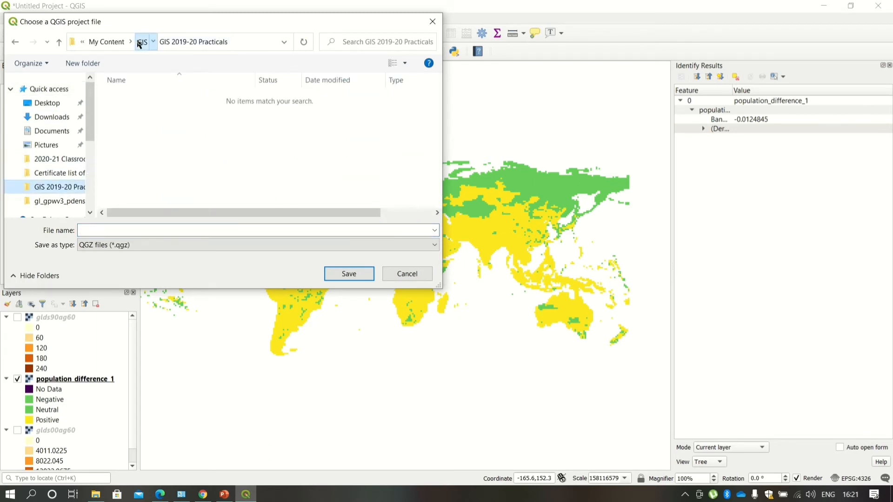
left_click(82, 63)
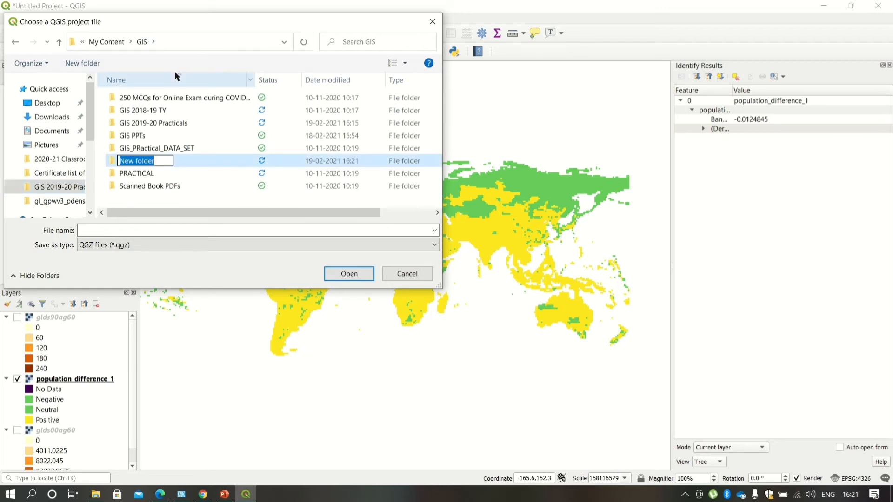
Rename the new folder "GIS 2020-21 Practicals", reusing the name of the existing GIS 2019-20 Practicals folder
left_click(173, 124)
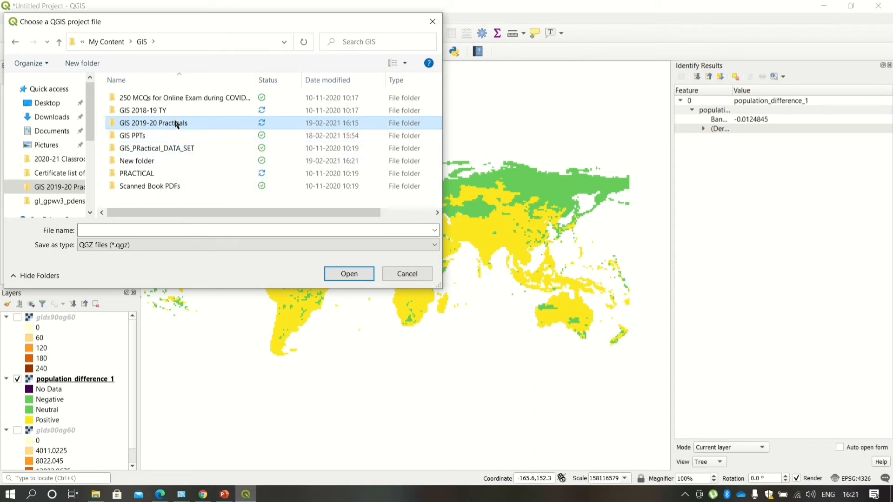
left_click(176, 123)
key("ctrl+c")
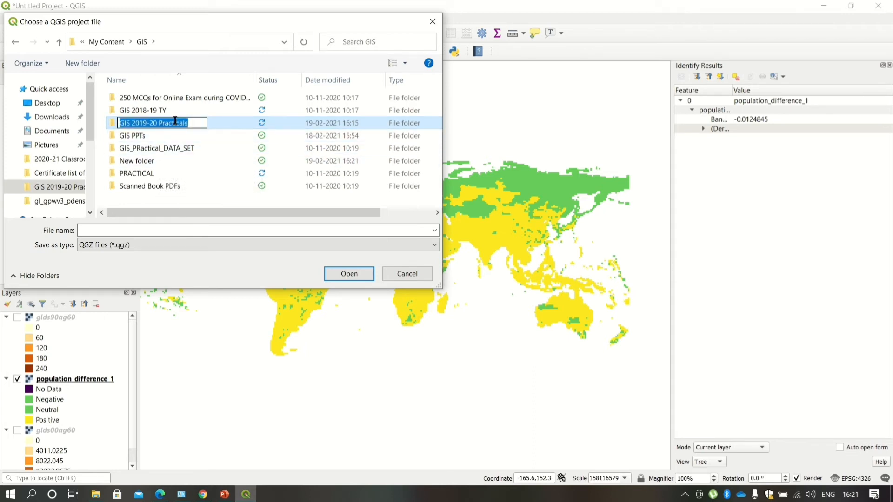
left_click(167, 159)
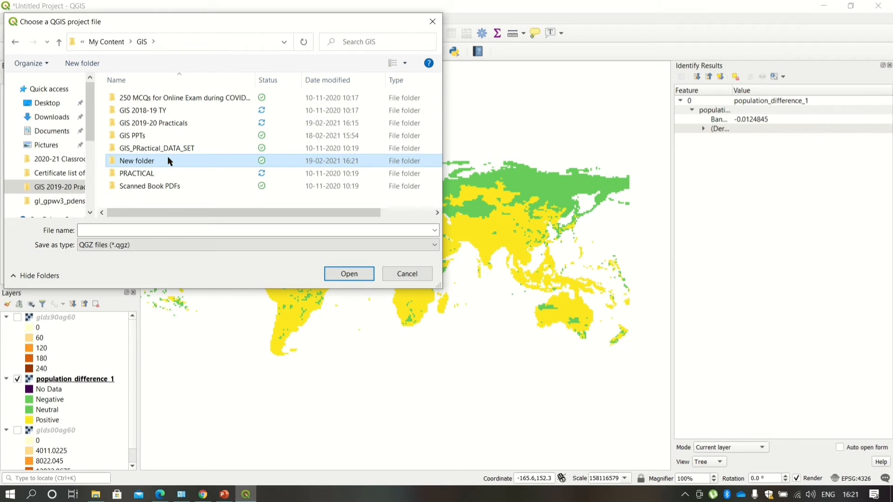
left_click(168, 159)
key("ctrl+v")
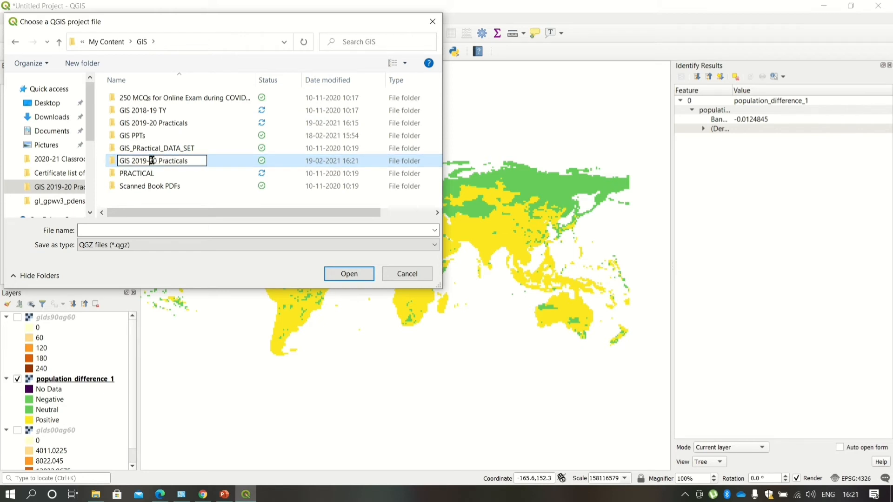
key("BackSpace")
key("BackSpace")
key("BackSpace")
type("-21")
left_click(224, 168)
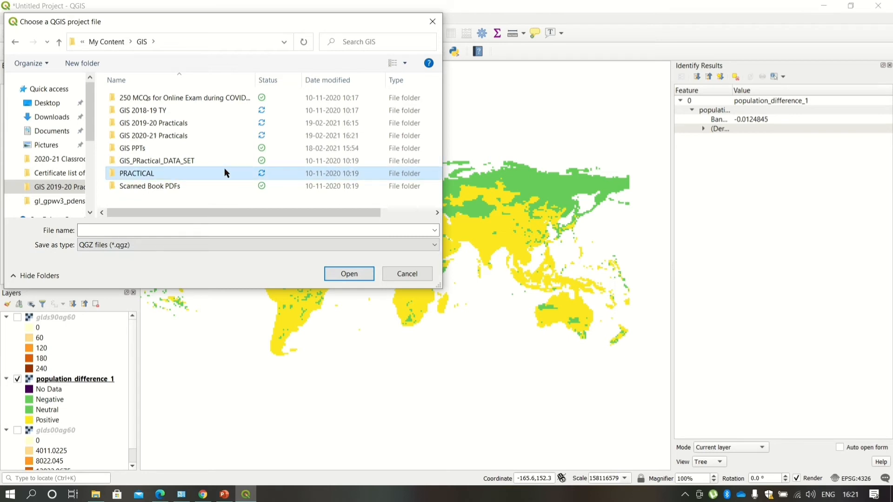
Save the project as "Practical no. 2 a,b" in QGZ format in the GIS 2020-21 Practicals folder
double_click(196, 135)
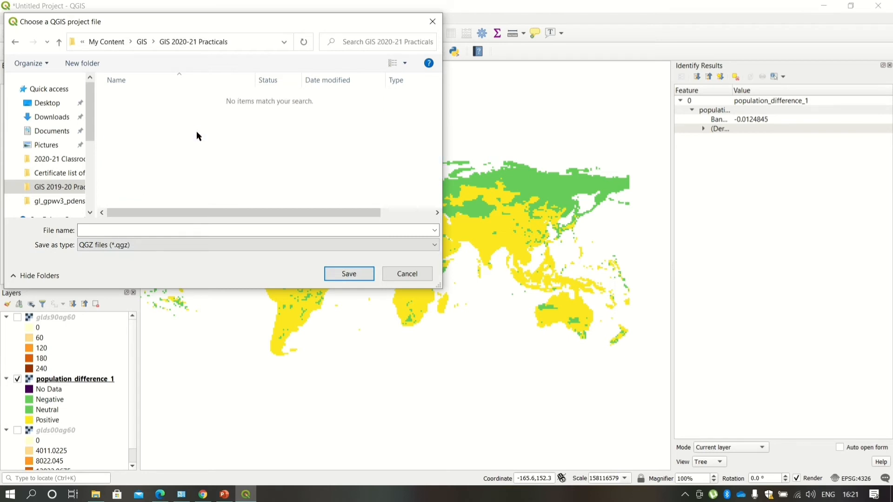
left_click(277, 231)
type("Practical no. 2 a,b")
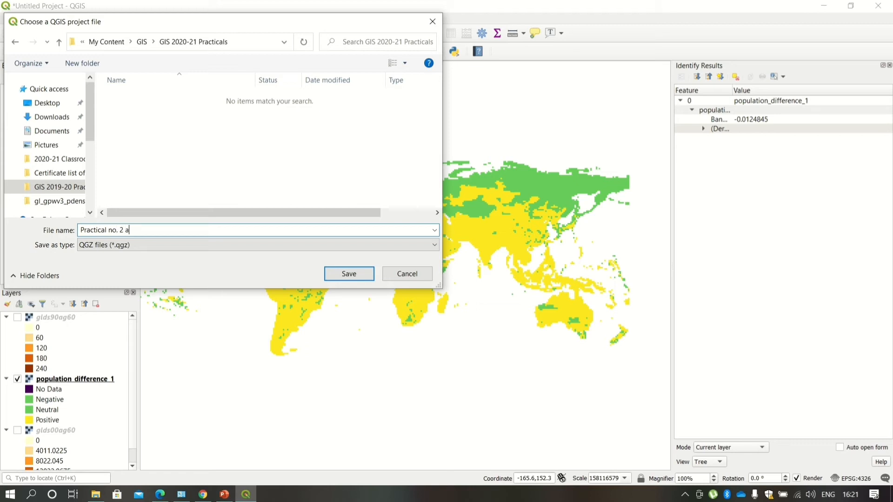
left_click(357, 276)
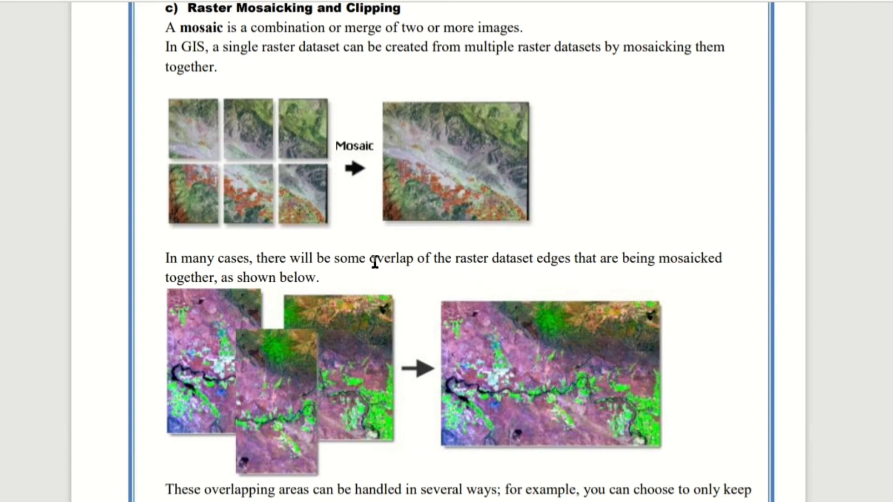
Highlight the word "overlap" in the Raster Mosaicking and Clipping notes while reading about merging raster datasets
left_click_drag(370, 258, 419, 259)
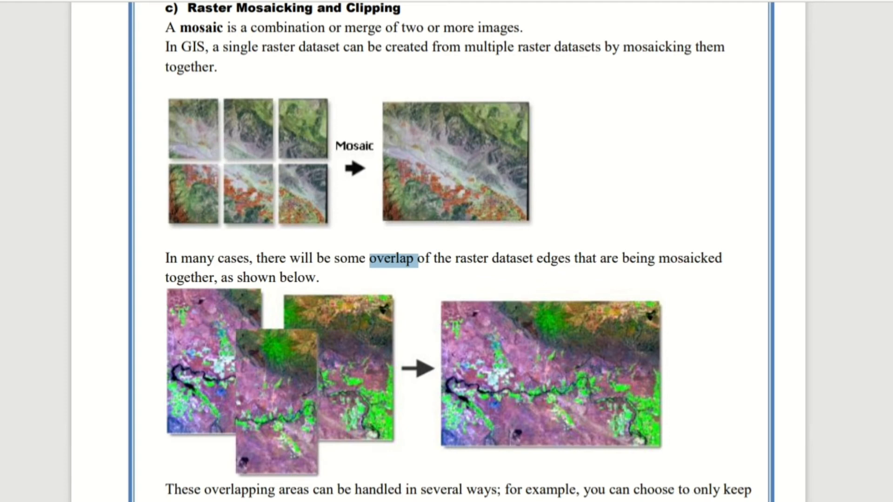
left_click(558, 490)
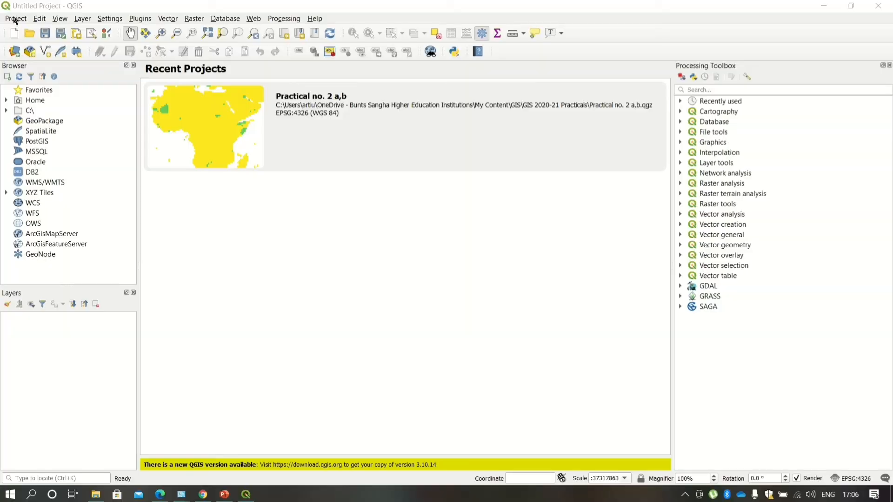
Create a new empty project in QGIS and open the data source settings for adding a raster layer
left_click(16, 19)
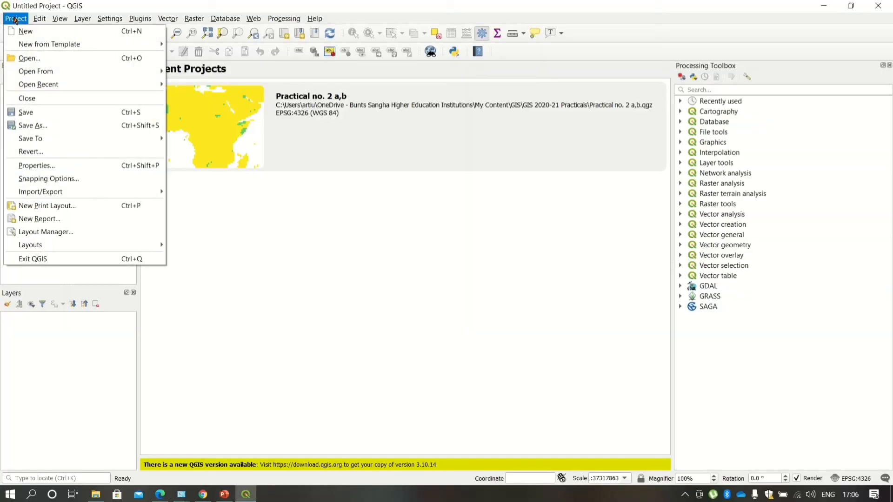
left_click(22, 31)
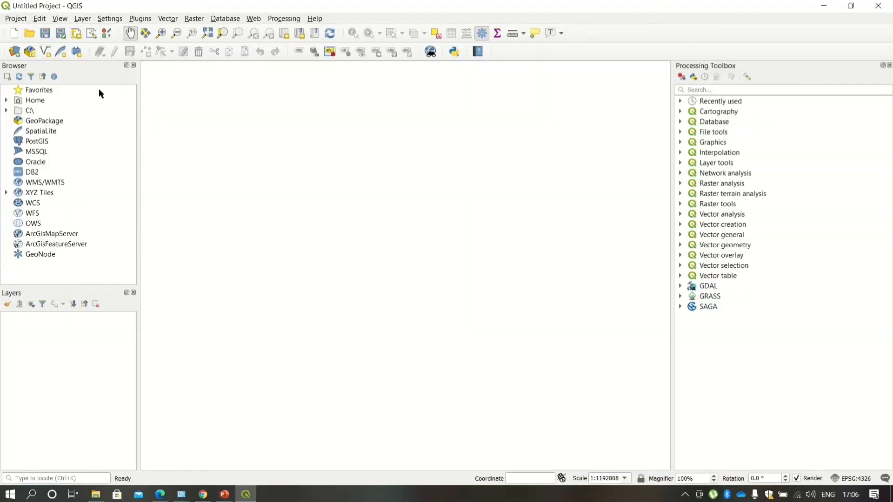
left_click(83, 18)
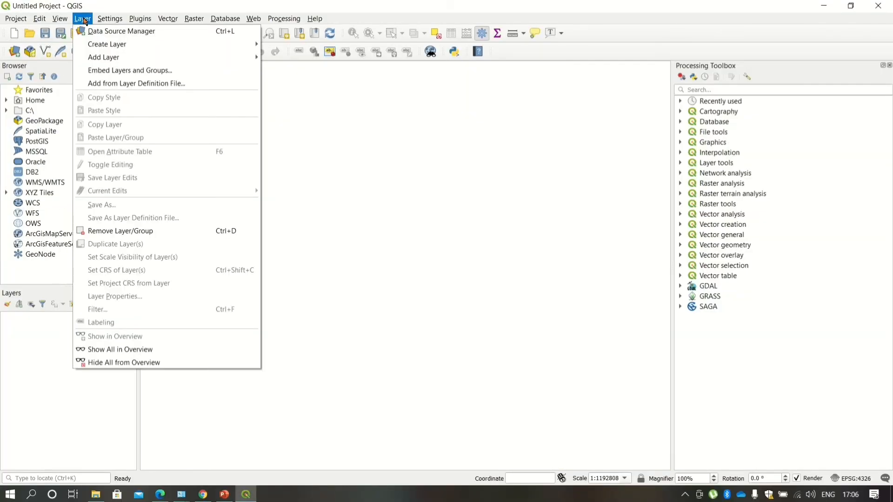
mouse_move(186, 57)
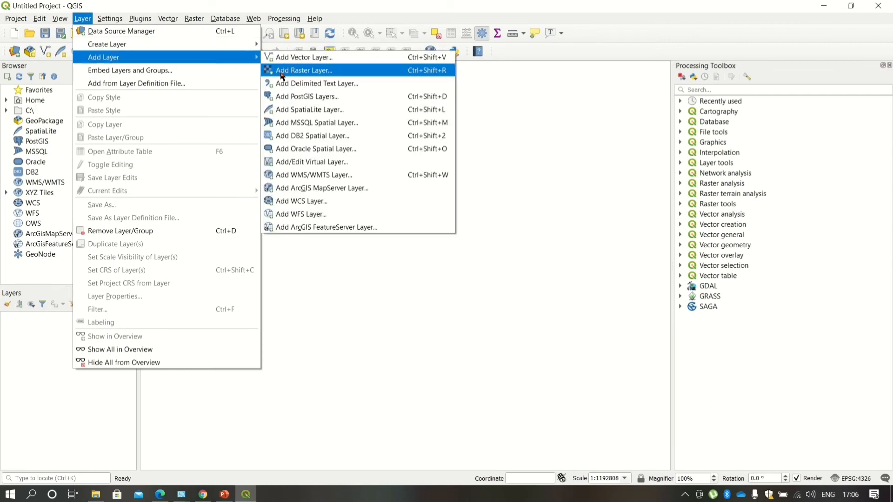
left_click(283, 75)
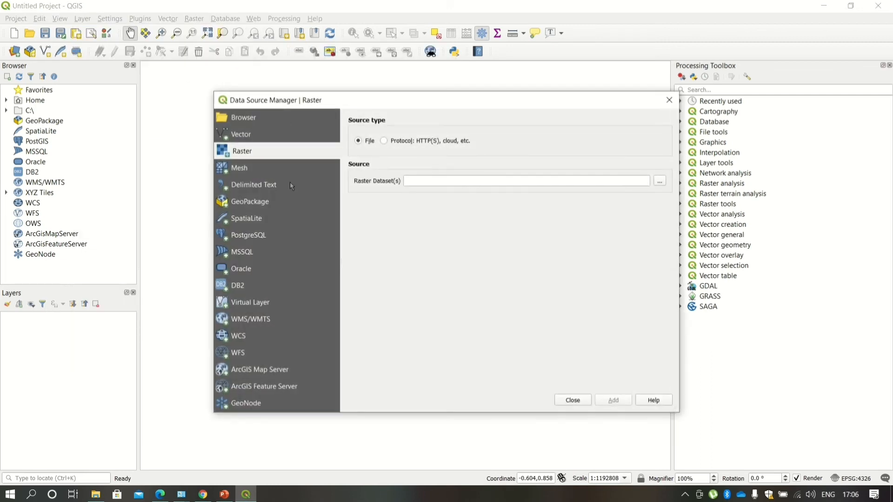
Add the four FAS_India1 to FAS_India4 terra 2km rasters from the Practical_02 > C > India folder as layers
left_click(658, 182)
left_click(412, 236)
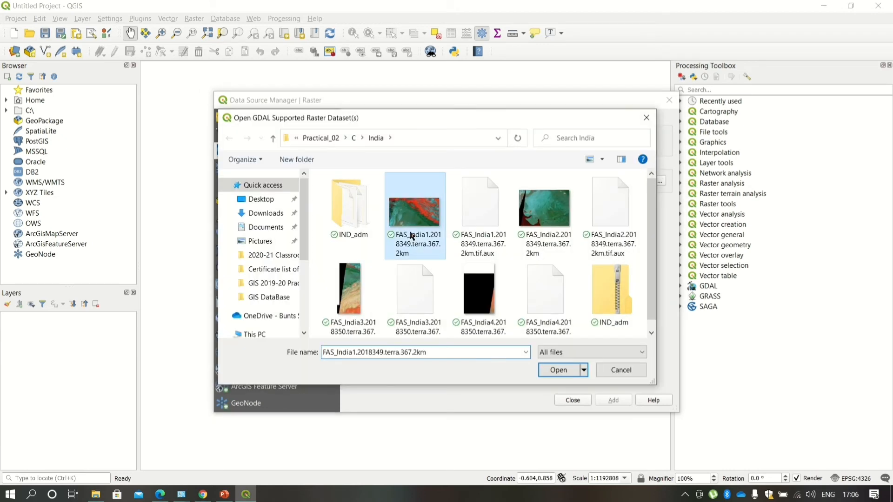
left_click(542, 233, "ctrl")
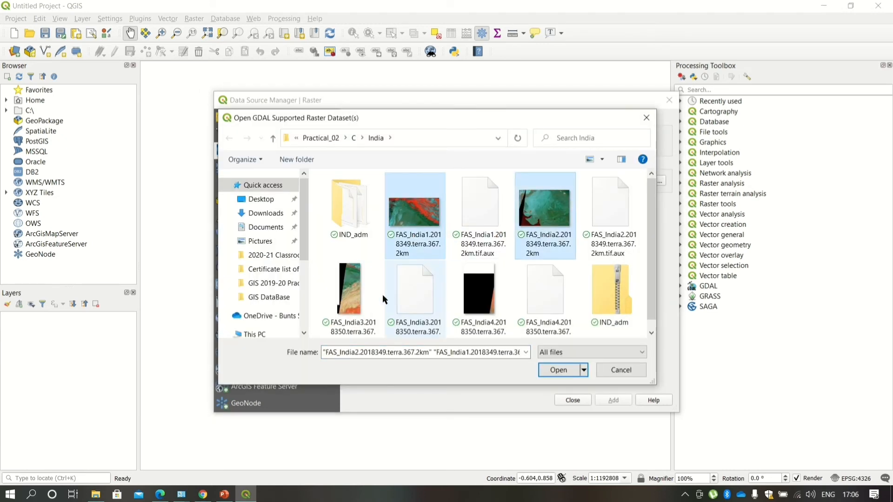
left_click(361, 300, "ctrl")
left_click(479, 286, "ctrl")
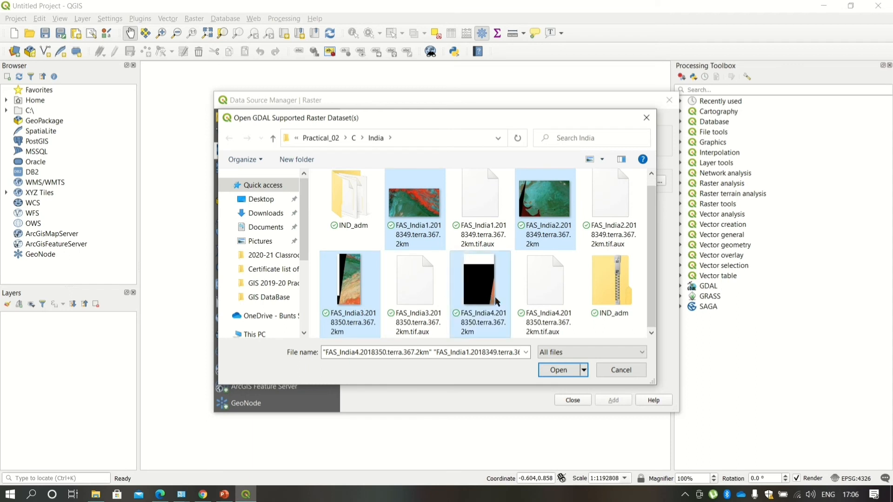
left_click(555, 372)
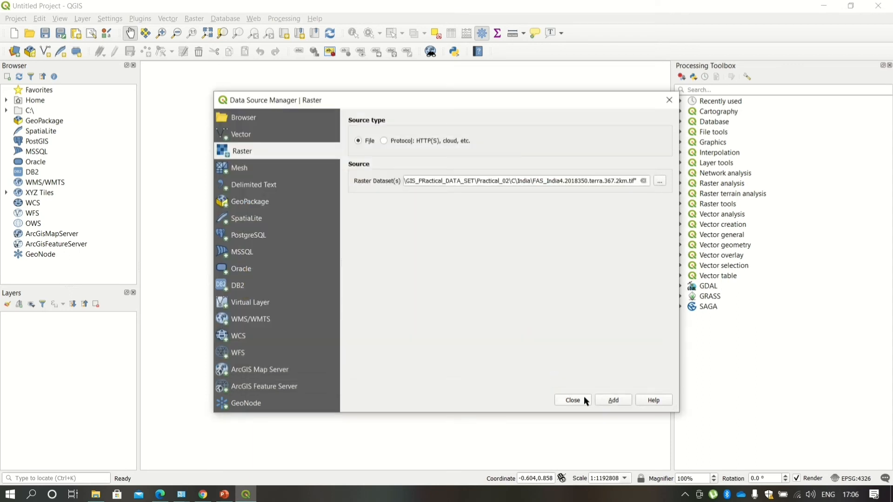
left_click(612, 401)
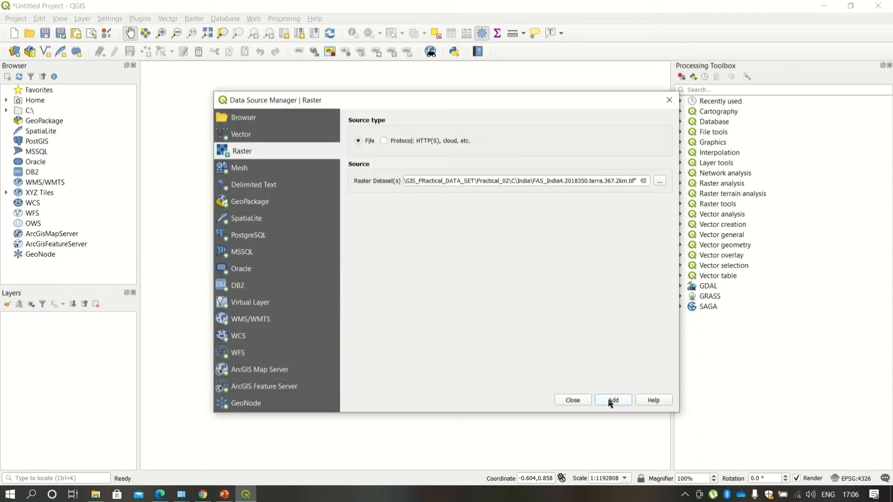
left_click(573, 401)
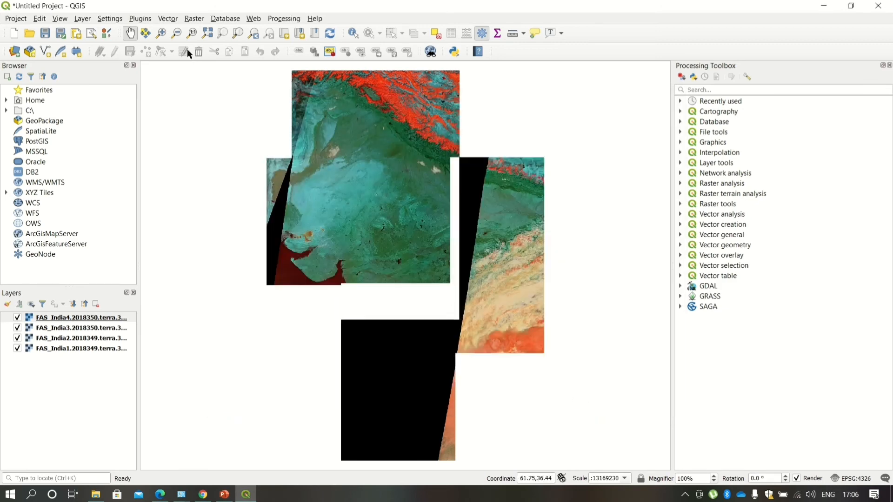
Start the raster Merge tool and select all four FAS_India rasters as its input layers
left_click(191, 19)
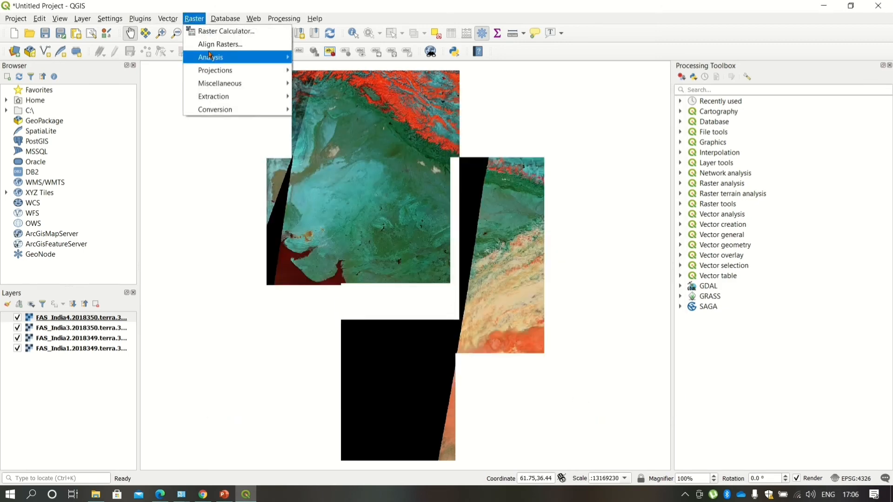
mouse_move(212, 57)
mouse_move(224, 86)
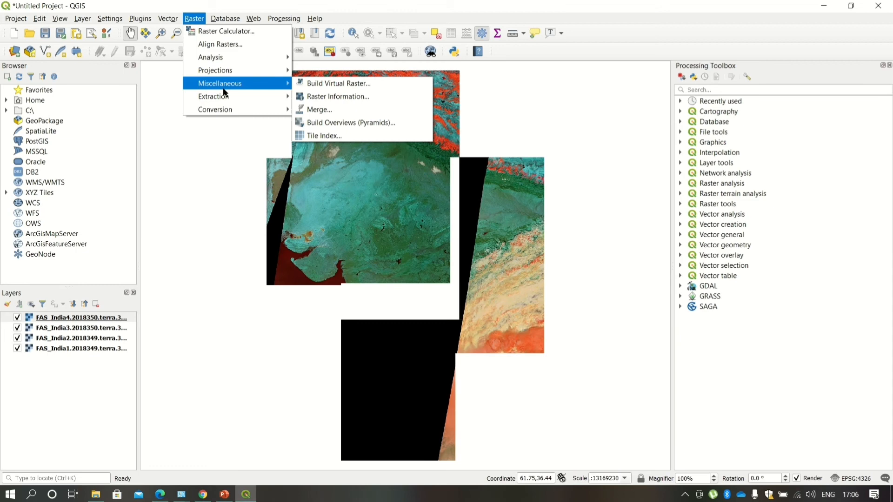
left_click(329, 111)
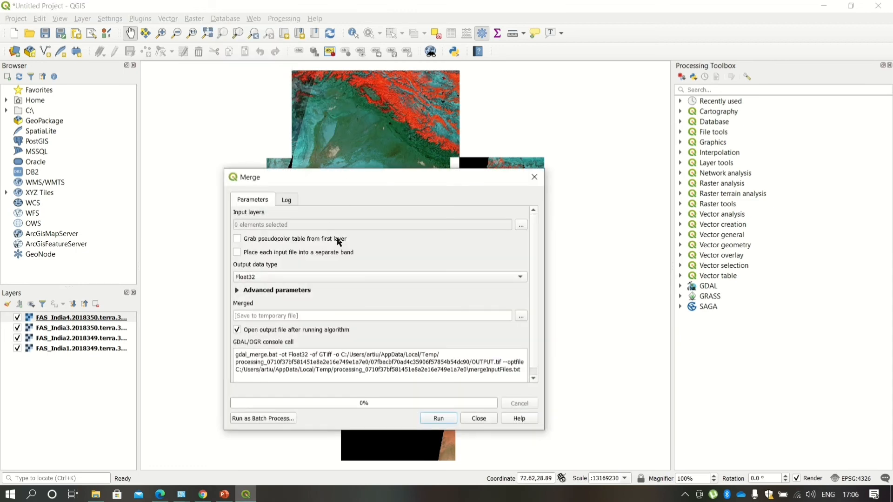
left_click(520, 226)
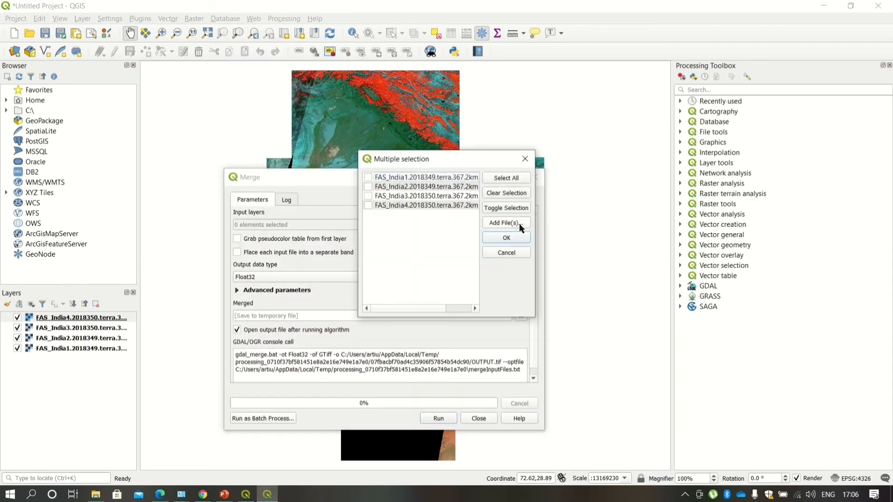
left_click(510, 180)
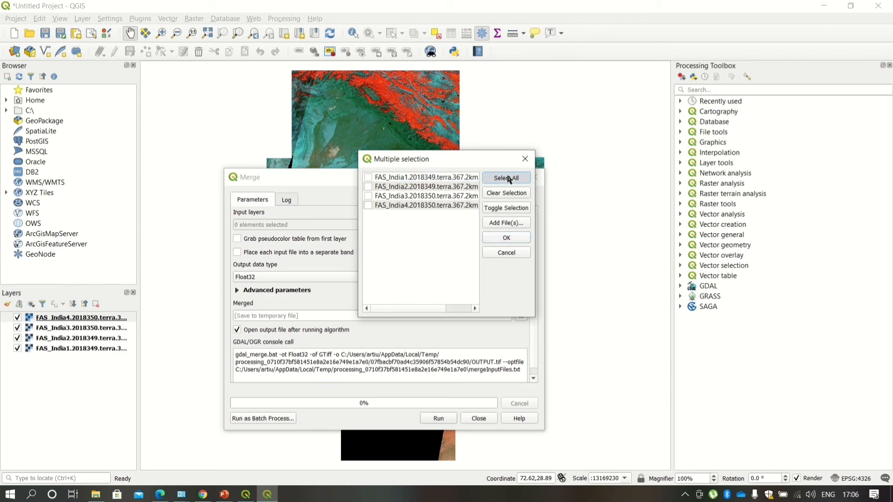
left_click(509, 237)
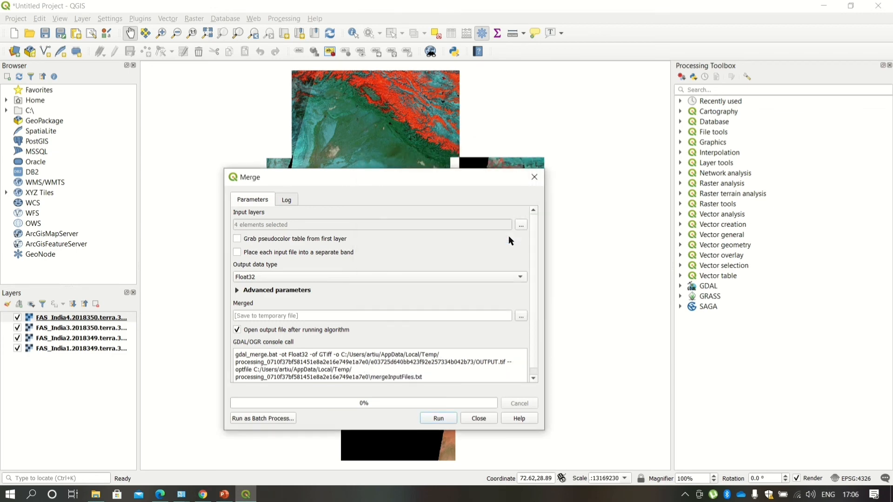
Set the merged output to merge.tif in the GIS DataBase folder, run the merge and close the tool
left_click(523, 316)
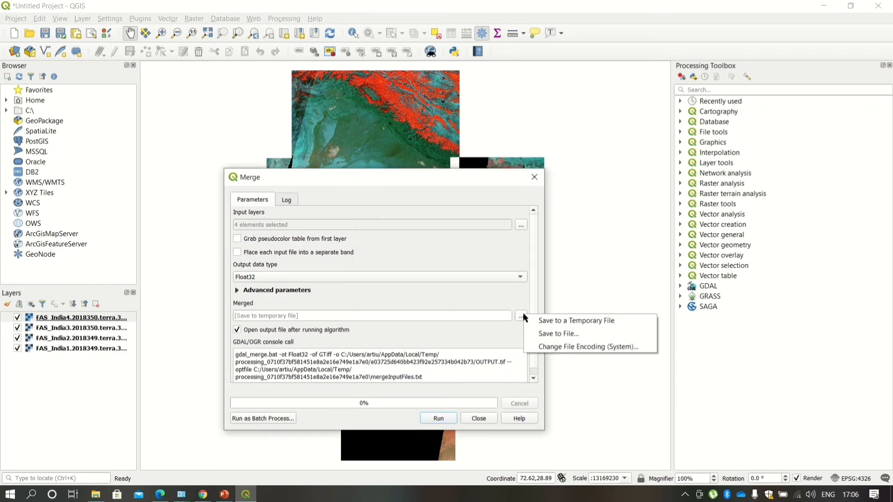
left_click(545, 333)
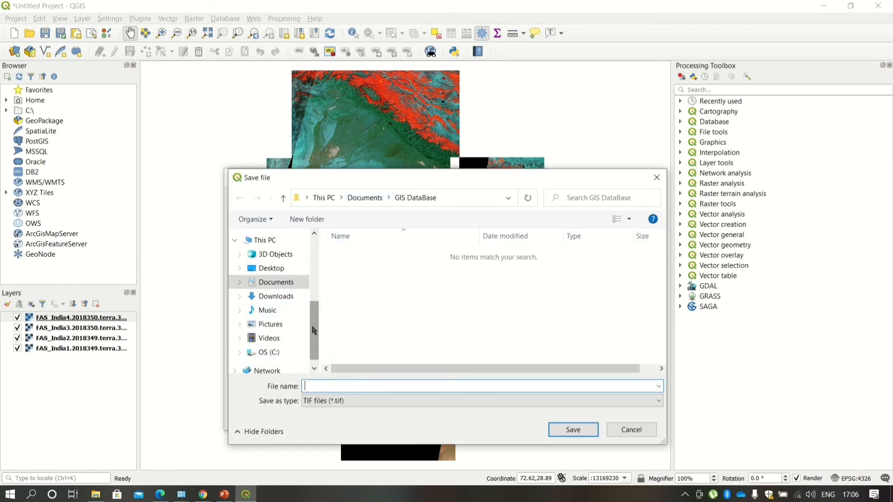
type("merge")
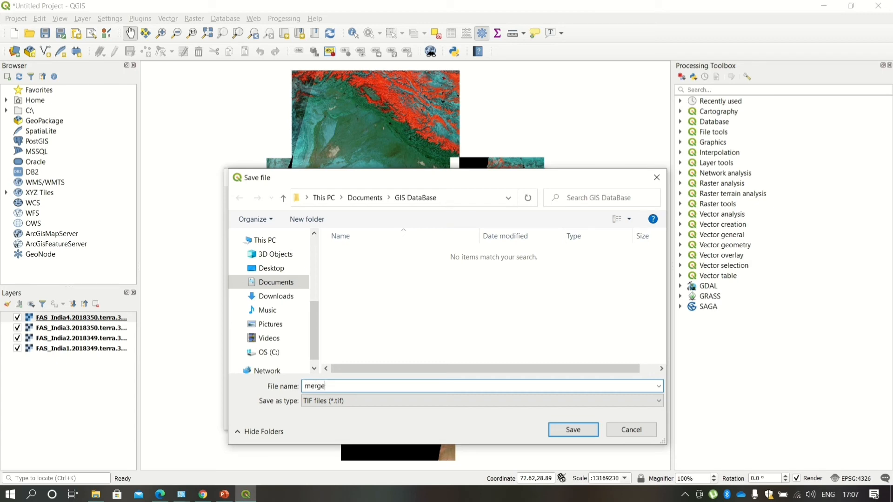
left_click(560, 429)
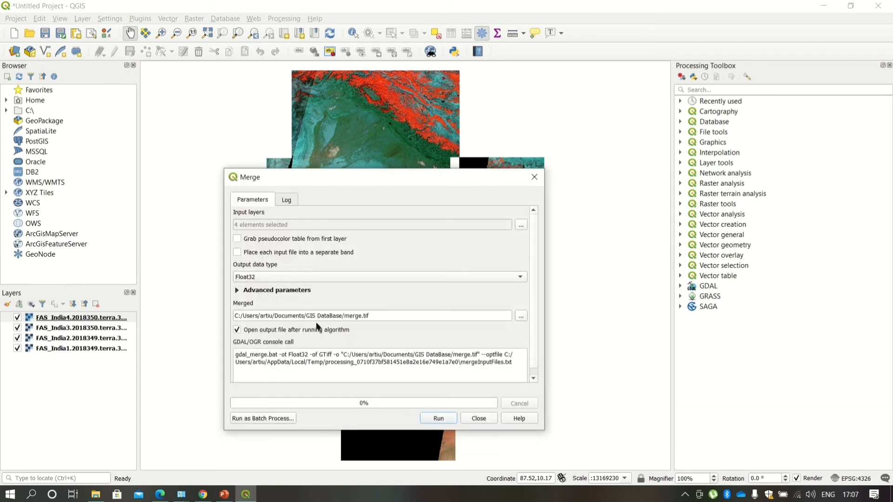
left_click(452, 417)
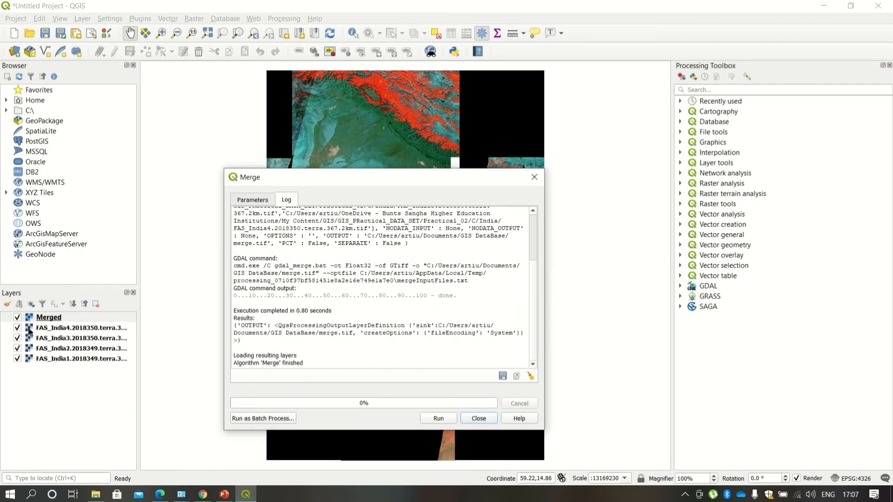
left_click(483, 420)
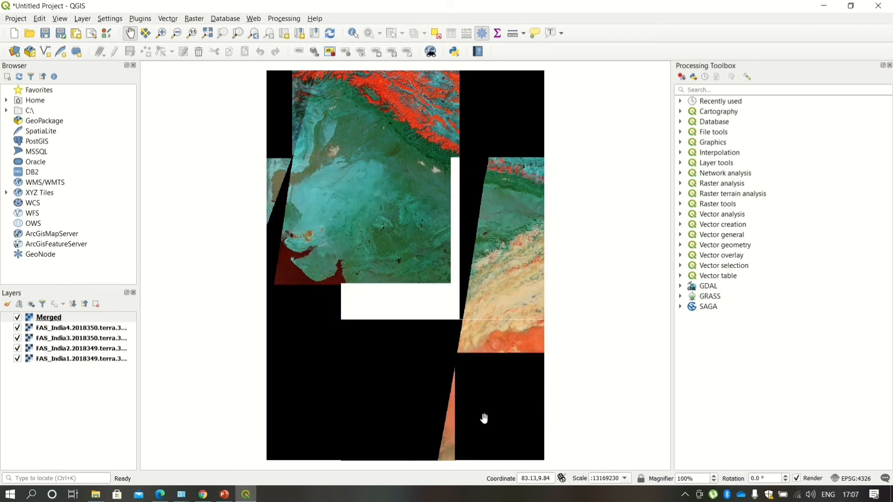
Hide the four original FAS_India raster layers, keeping the Merged layer visible
left_click(18, 328)
left_click(18, 338)
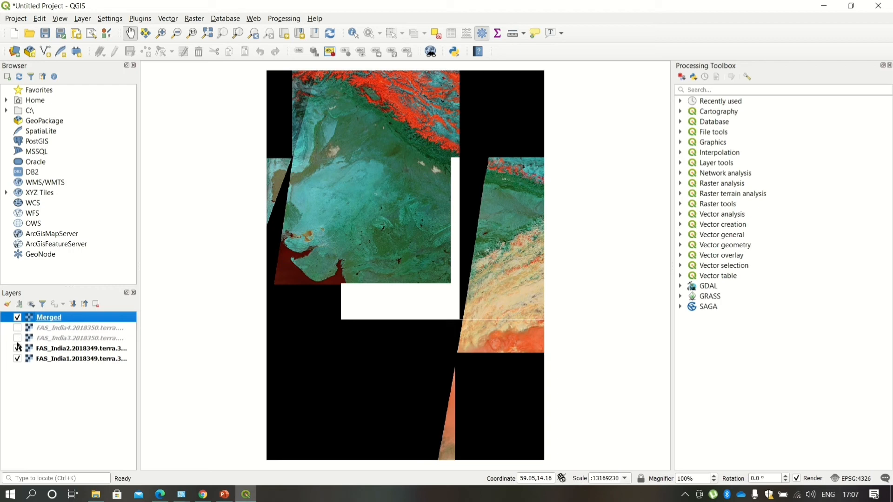
left_click(17, 349)
left_click(18, 359)
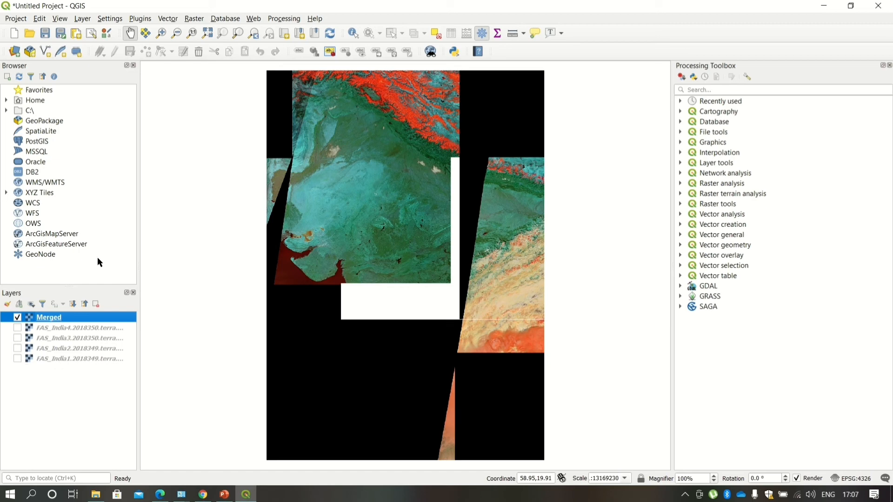
Add IND_adm0.shp from the Practical_02 > C > India > IND_adm folder as a vector layer
left_click(82, 18)
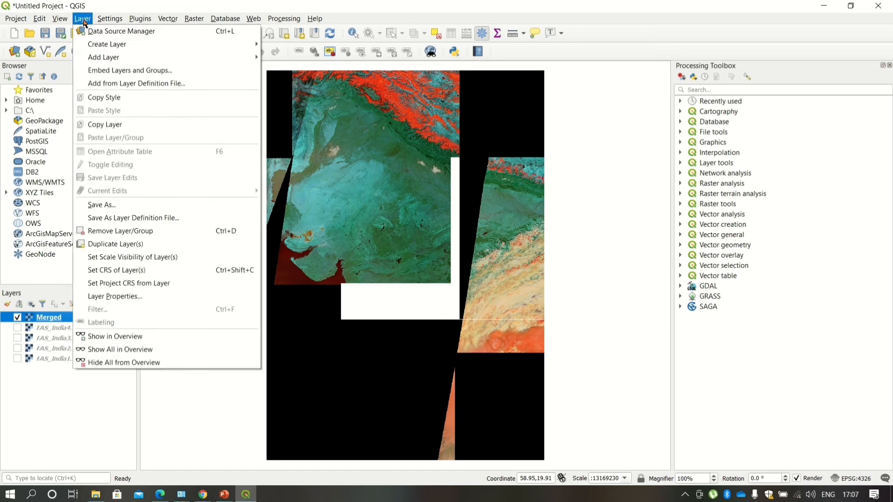
mouse_move(105, 62)
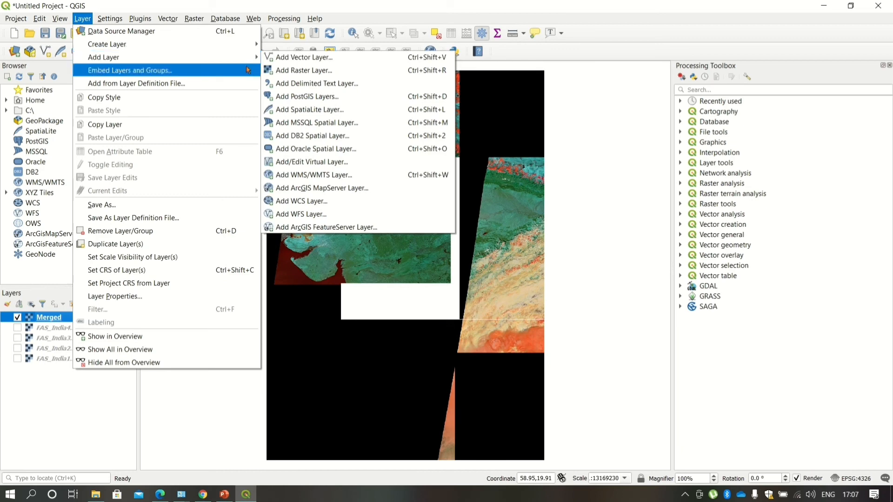
left_click(294, 60)
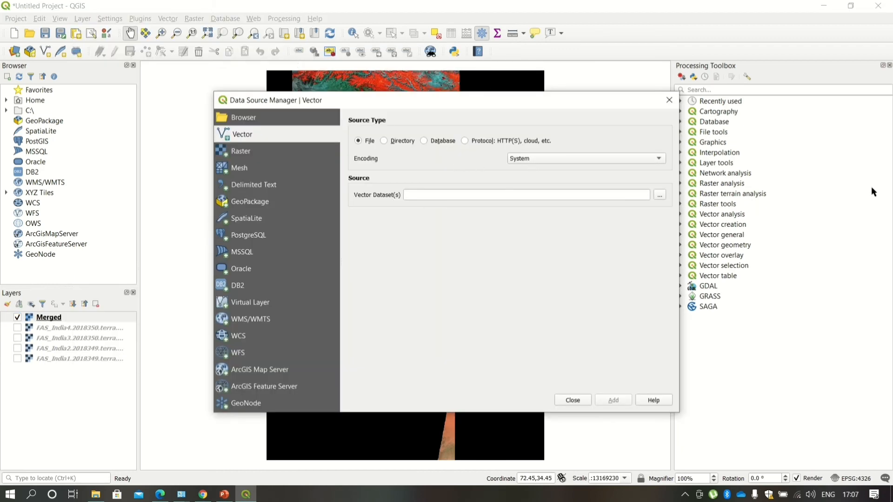
left_click(659, 194)
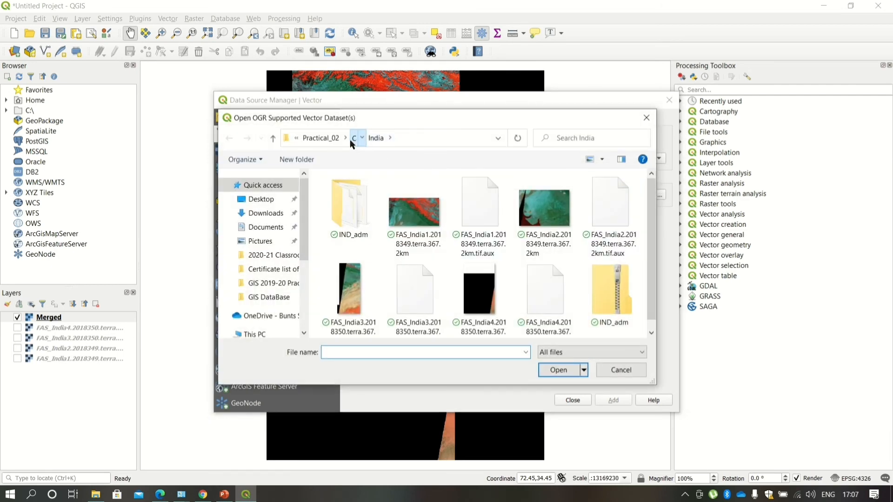
left_click(353, 138)
double_click(354, 208)
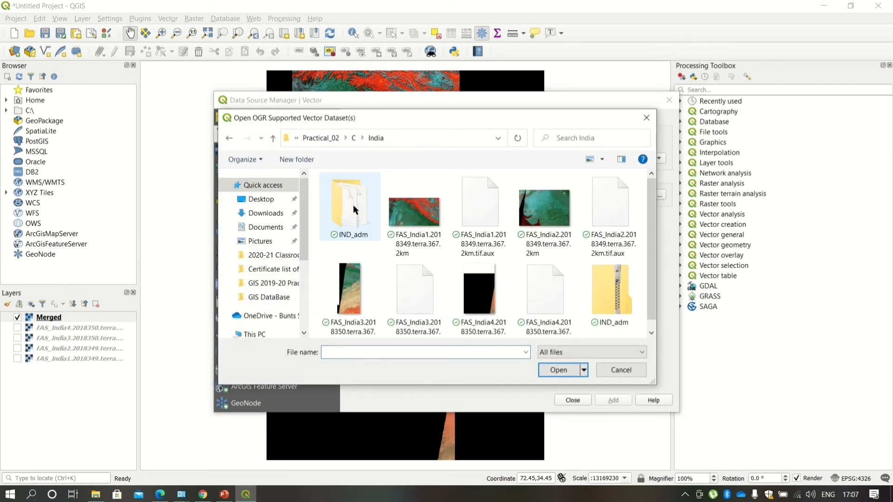
double_click(354, 209)
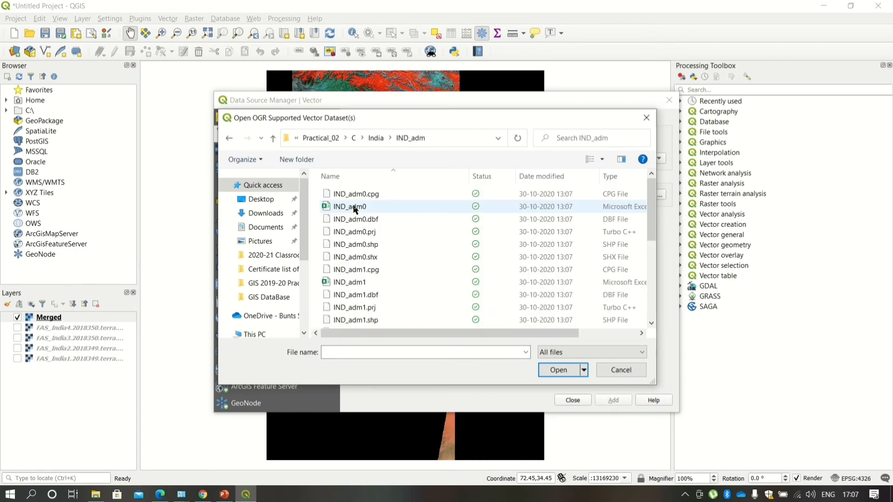
left_click(612, 244)
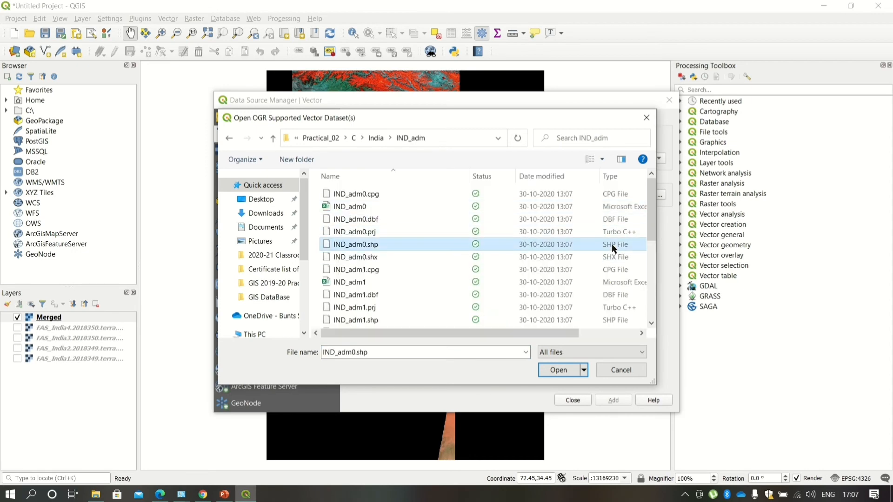
left_click(559, 370)
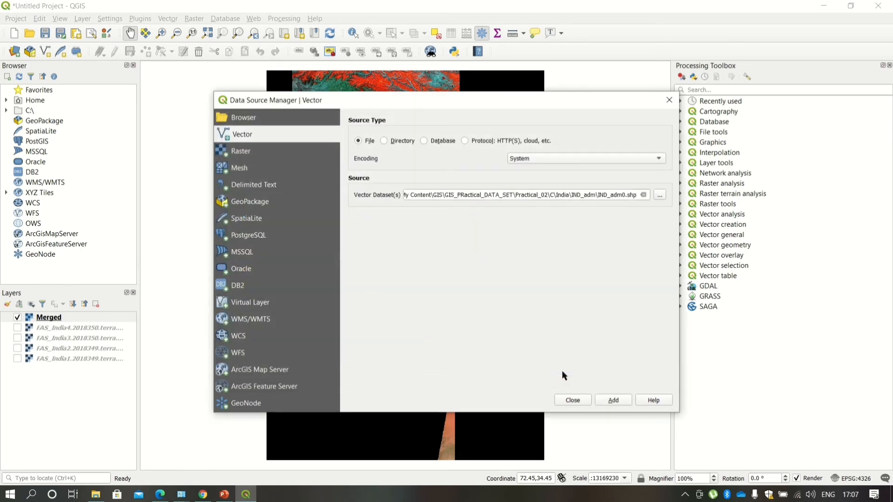
left_click(614, 402)
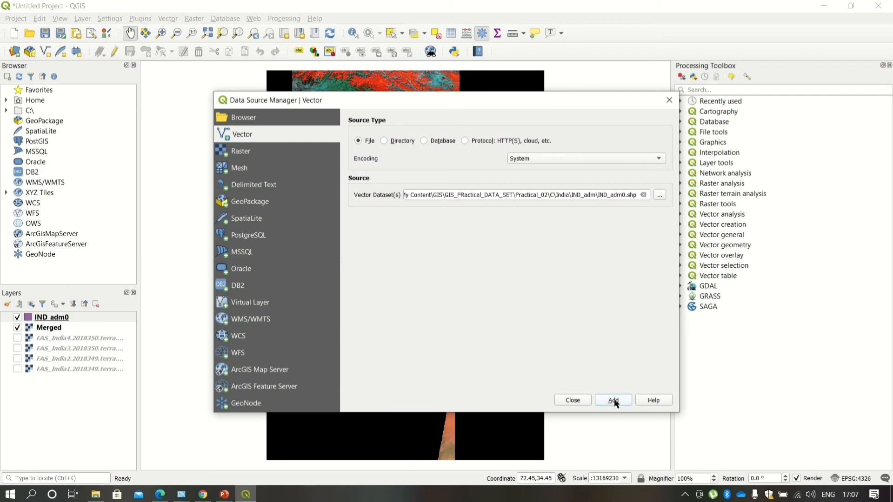
left_click(575, 400)
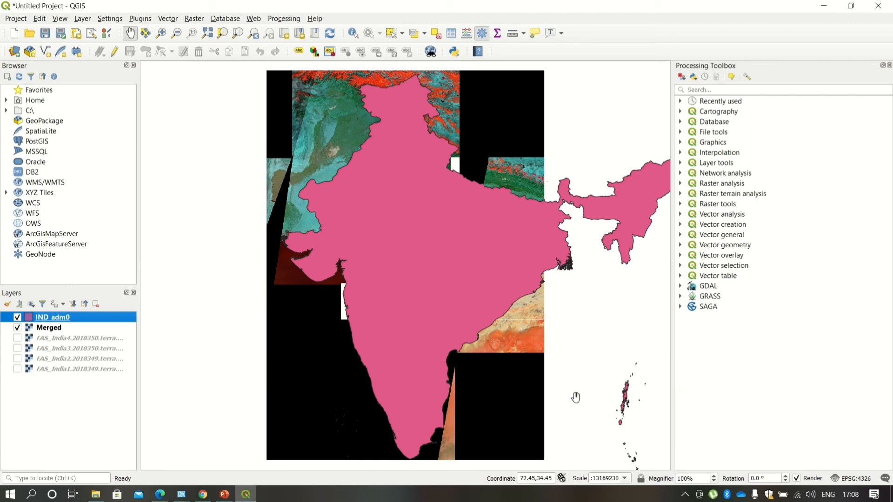
Style the IND_adm0 layer with the "outline green" symbol so only its boundary is drawn
double_click(83, 320)
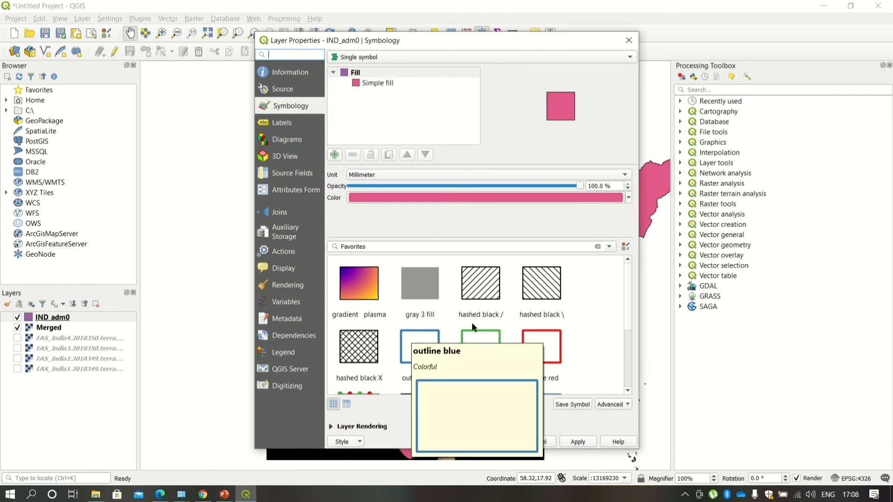
left_click(552, 351)
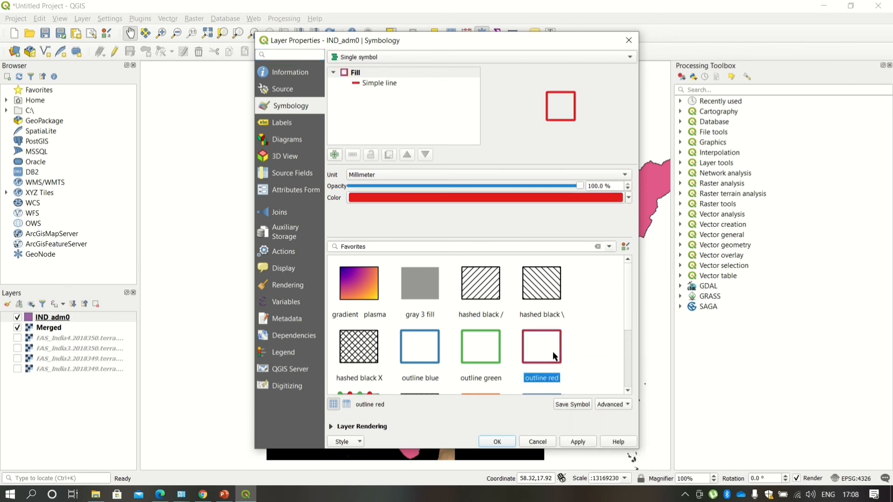
left_click(468, 359)
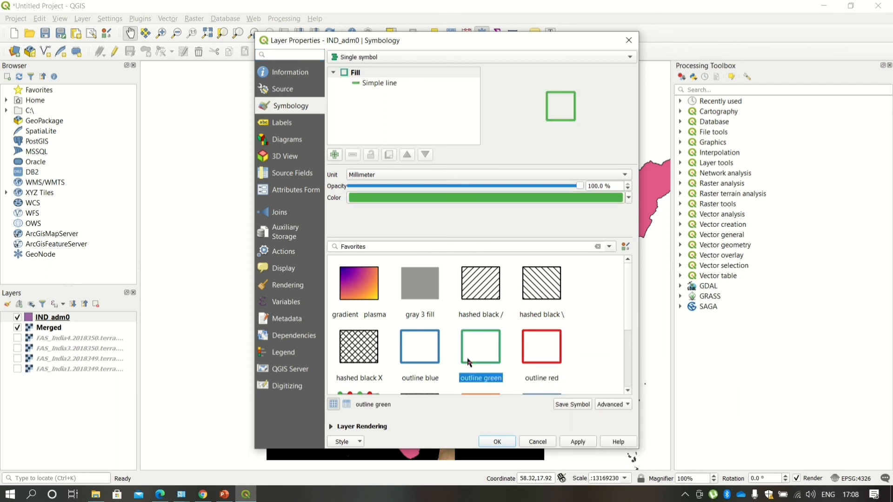
left_click(576, 442)
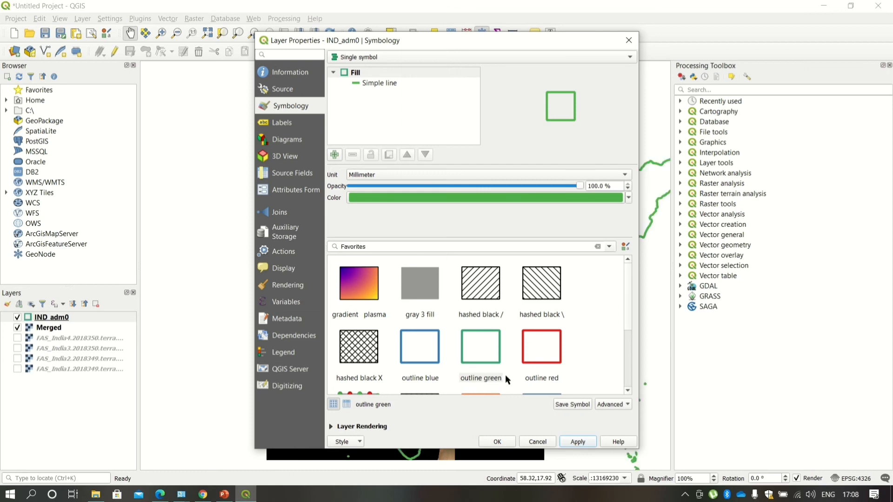
left_click(495, 442)
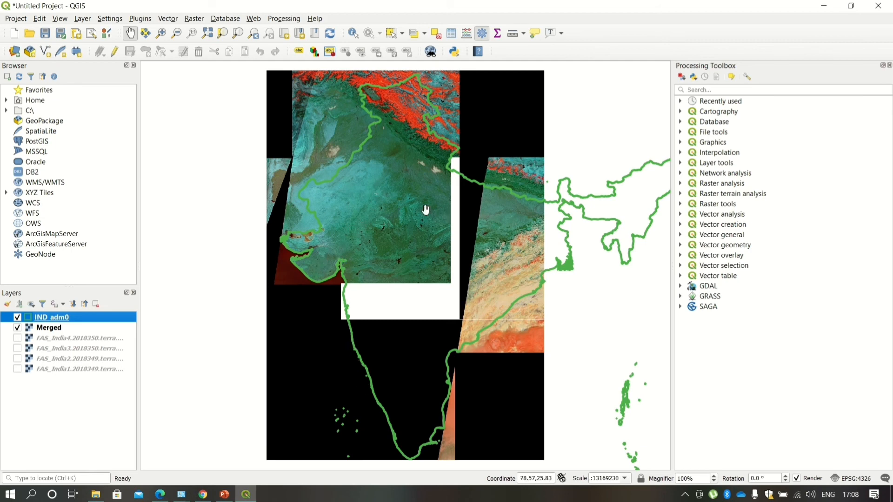
Start Clip Raster by Mask Layer with Merged as the input layer and IND_adm0 as the mask layer
left_click(195, 18)
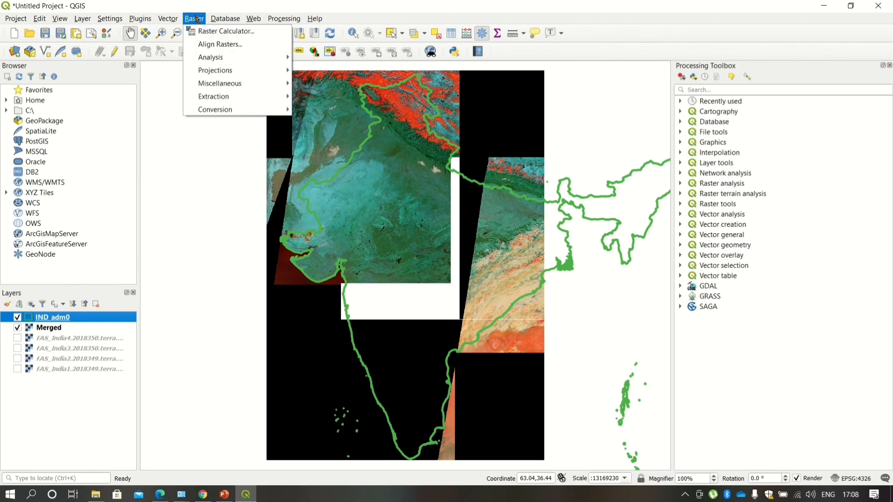
mouse_move(209, 99)
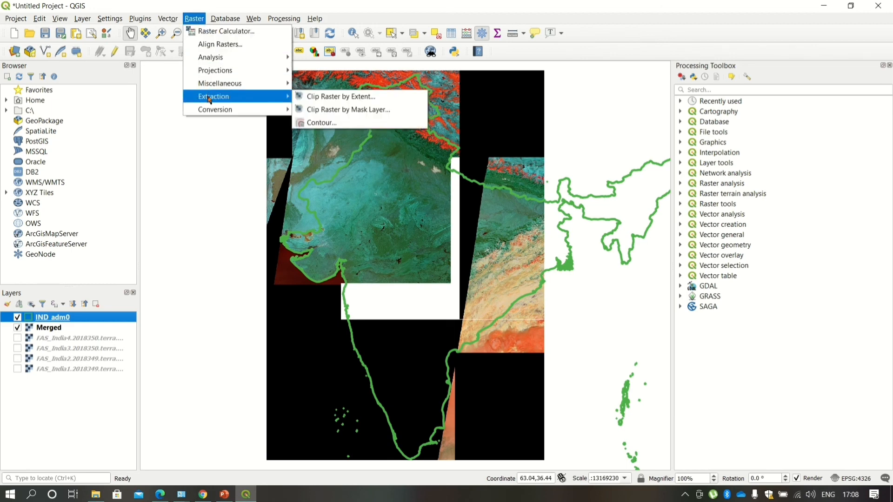
left_click(340, 111)
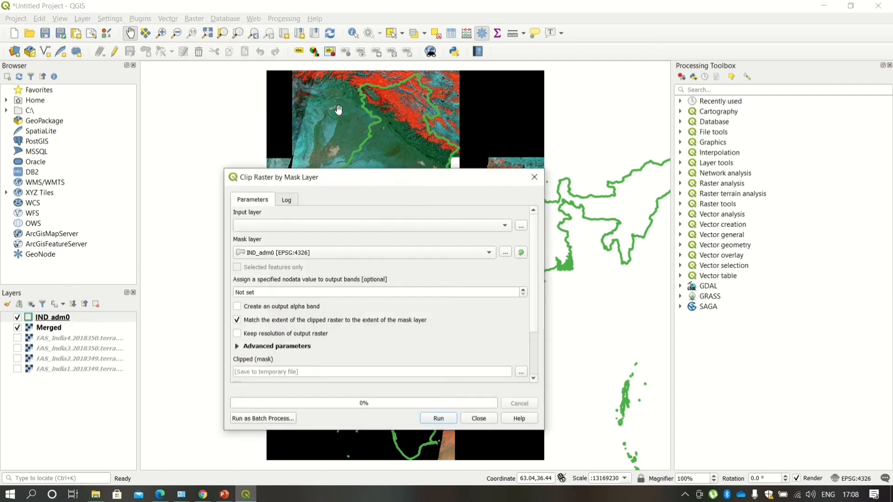
left_click(266, 225)
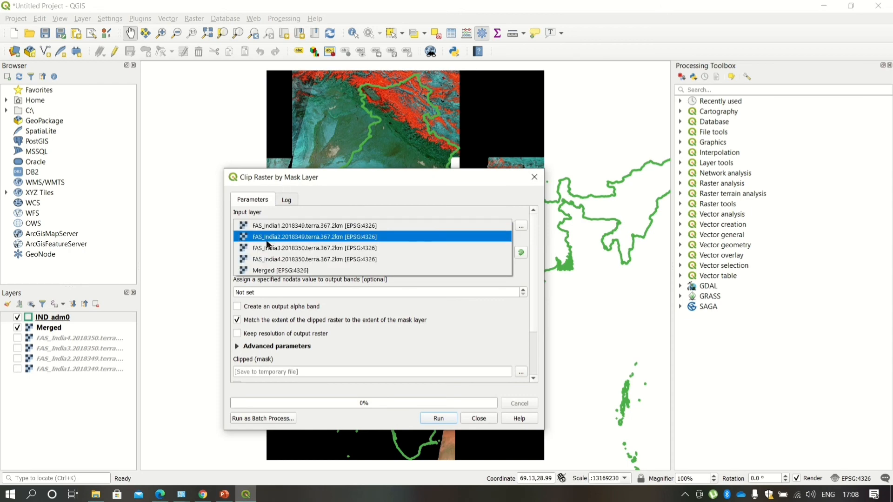
left_click(271, 270)
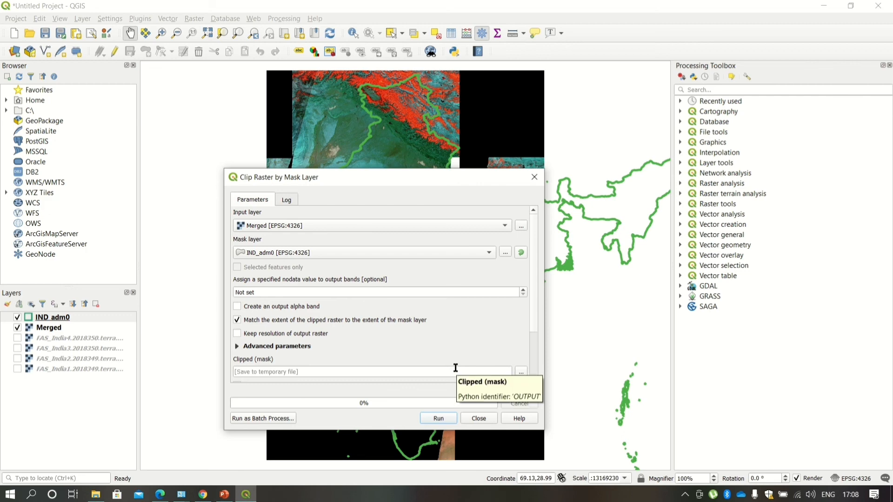
Set the clipped output to the TIF file extract_of_merge in the GIS DataBase folder and run the mask clip
left_click(521, 371)
left_click(534, 393)
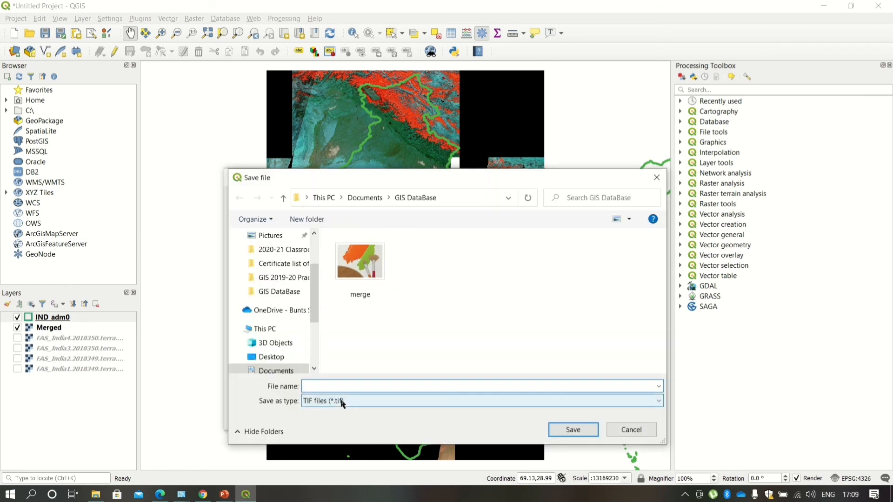
type("extract_of_merge")
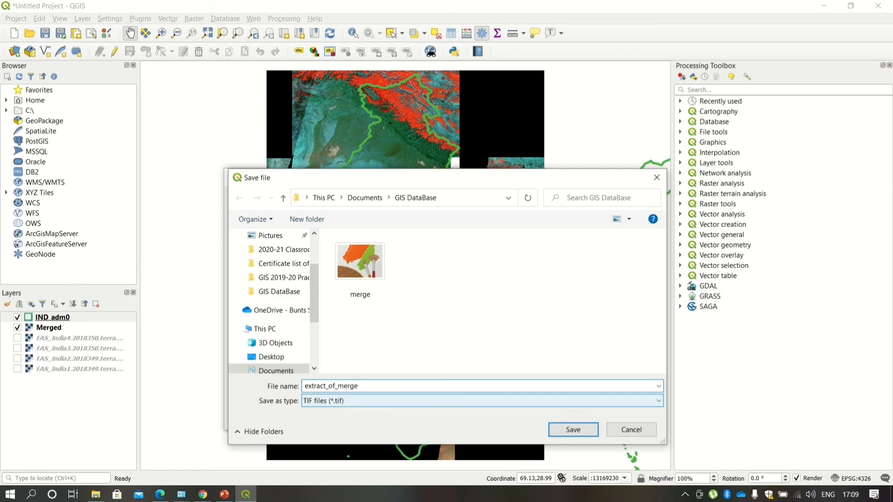
left_click(564, 428)
left_click(446, 419)
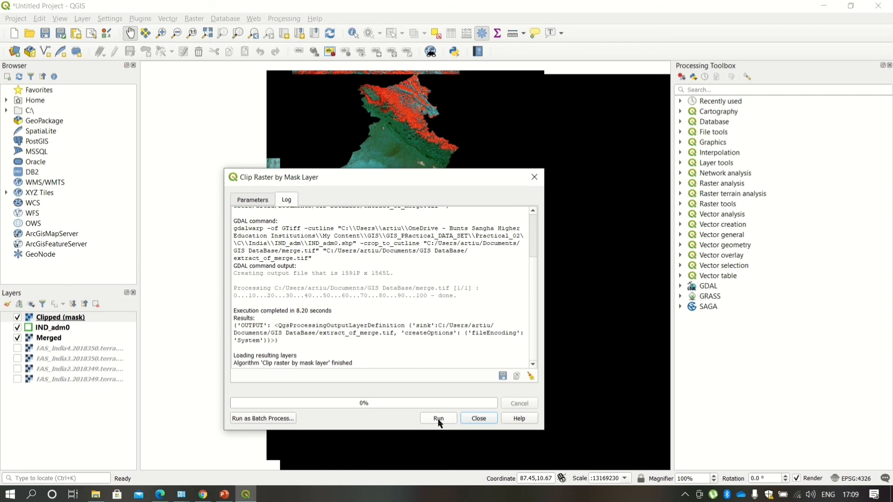
left_click(479, 419)
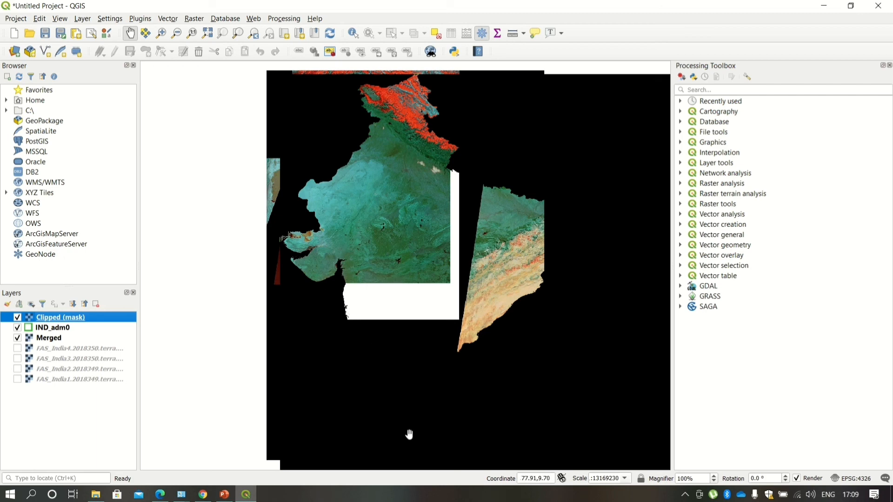
Hide the Merged and IND_adm0 layers, leaving only the Clipped (mask) raster displayed
left_click_drag(414, 399, 331, 393)
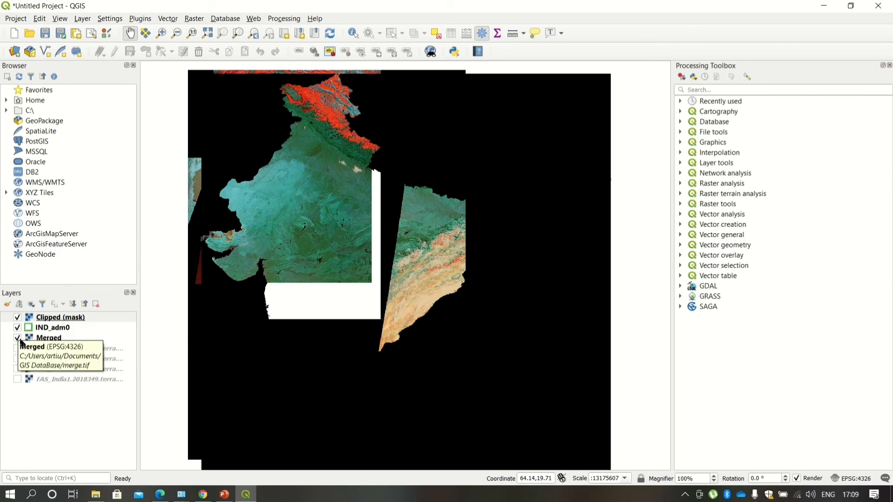
left_click(17, 339)
left_click(18, 329)
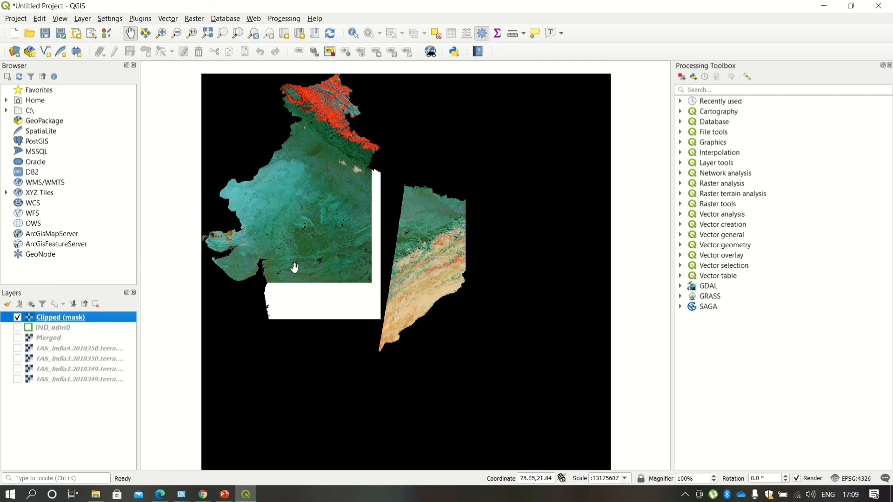
left_click(17, 328)
left_click(18, 330)
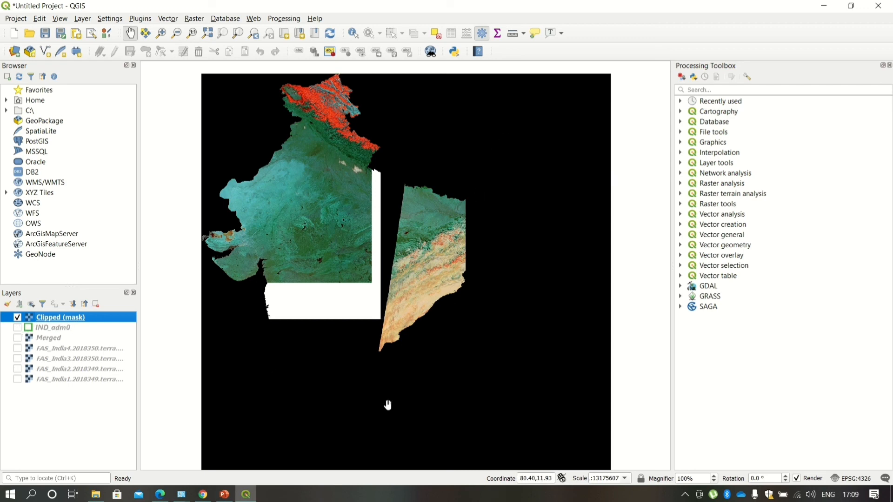